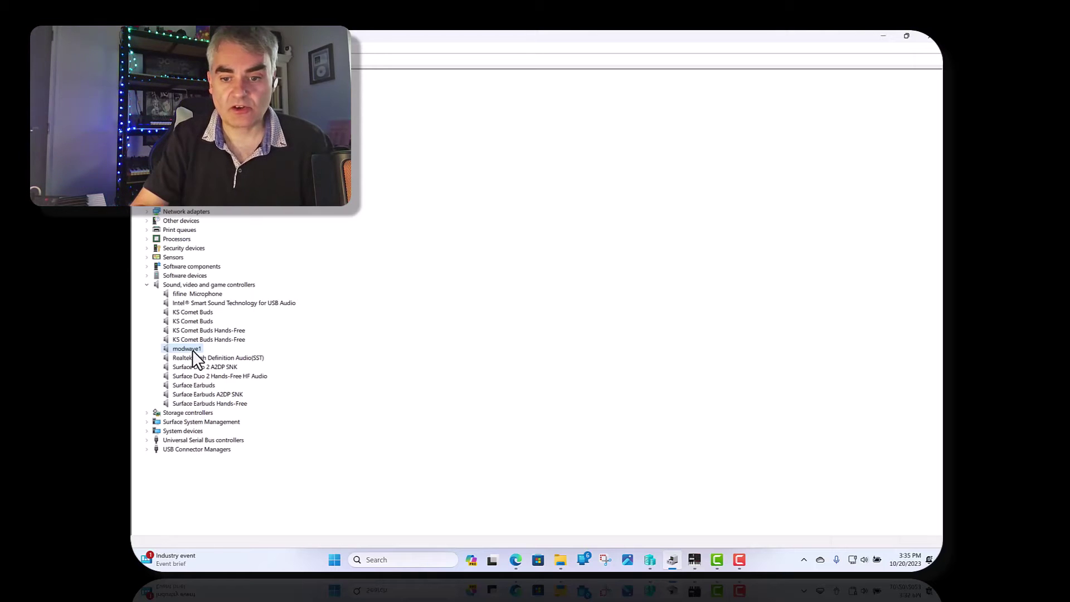
# Switch to the ARP Odyssey synth and open its audio settings to check the active MIDI inputs.
pyautogui.click(694, 560)
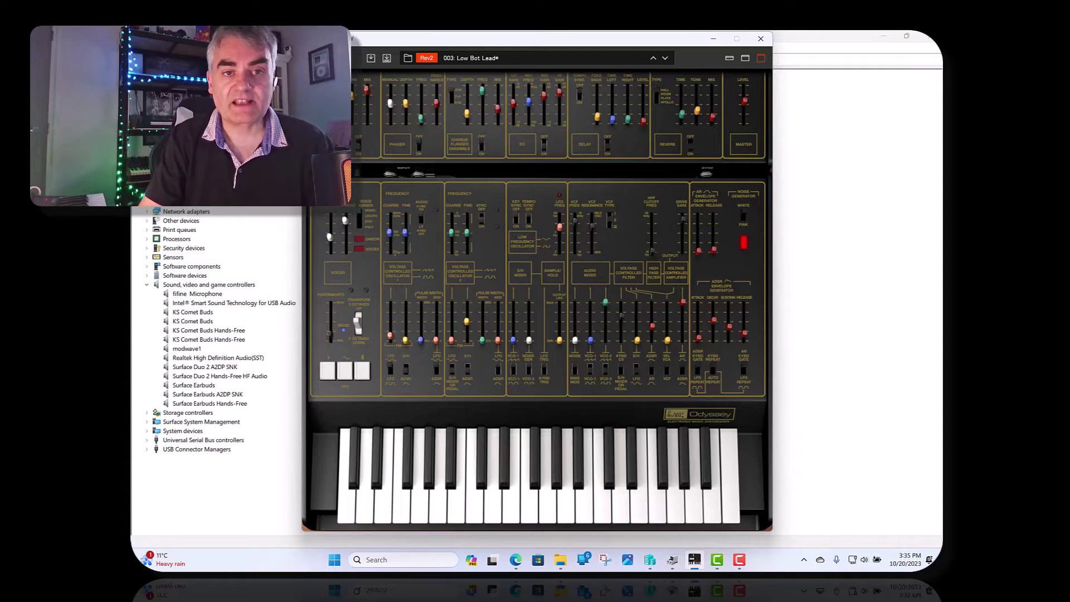
pyautogui.click(336, 58)
pyautogui.click(341, 71)
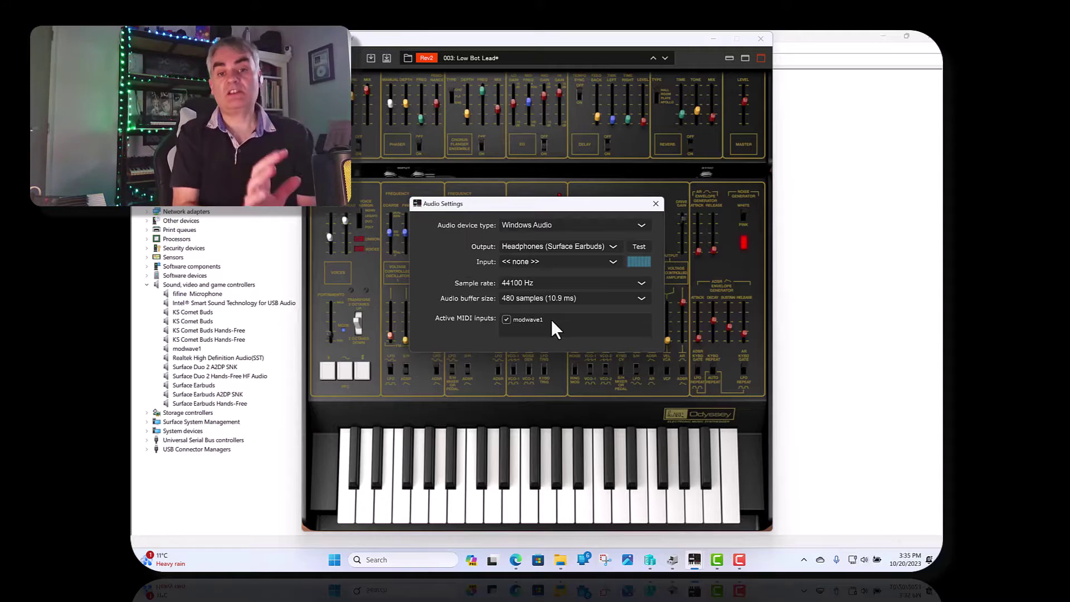
# View the driver properties of the modwave1 sound device in Device Manager, and close them and the synth's audio settings.
pyautogui.click(180, 350)
pyautogui.rightClick(179, 350)
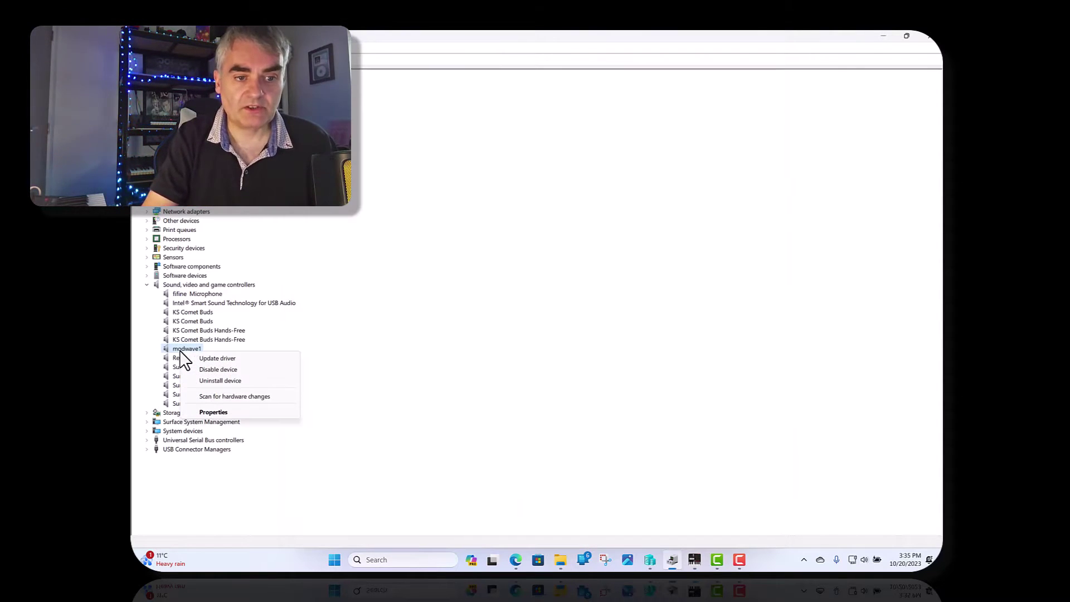
pyautogui.click(218, 411)
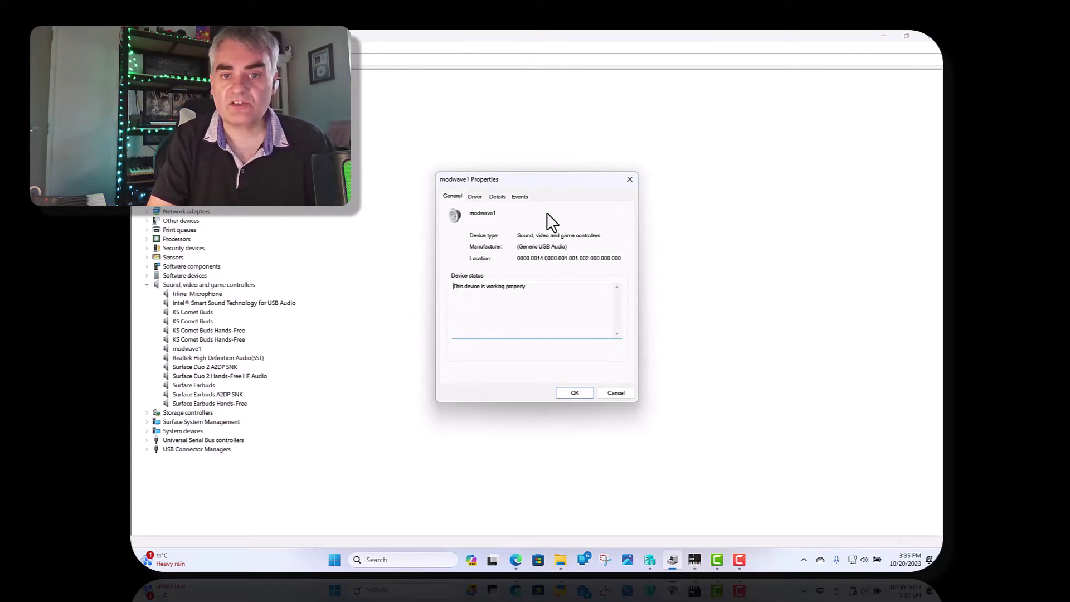
pyautogui.click(475, 197)
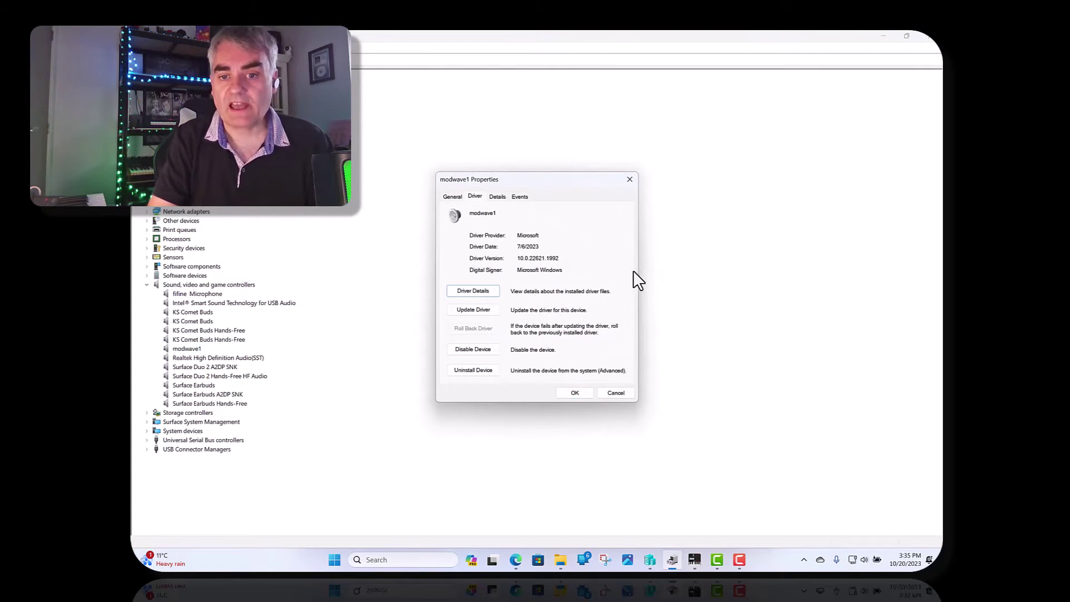
pyautogui.click(615, 392)
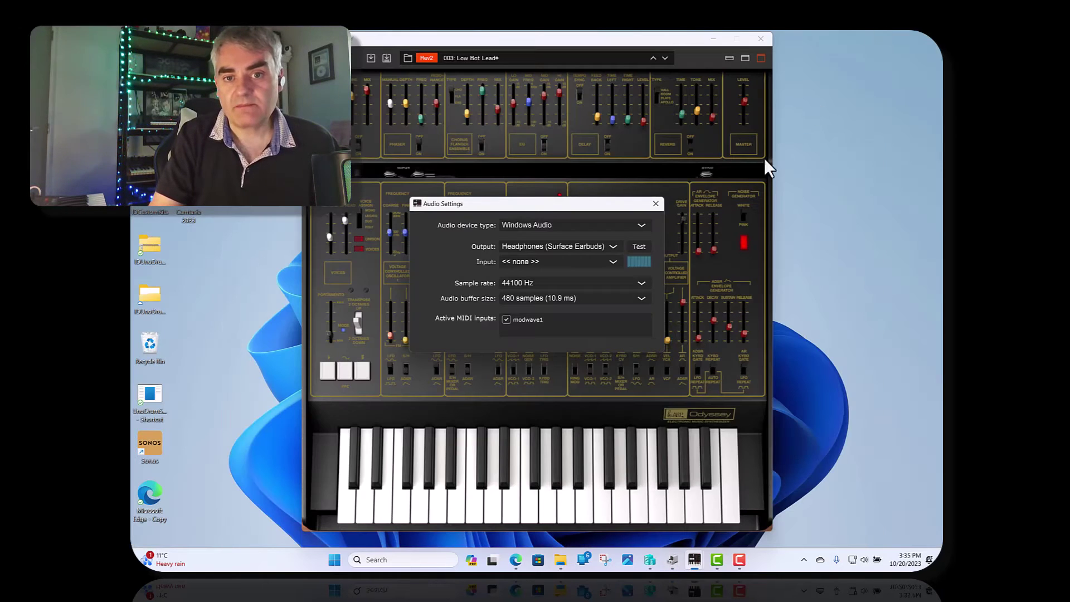
pyautogui.click(657, 204)
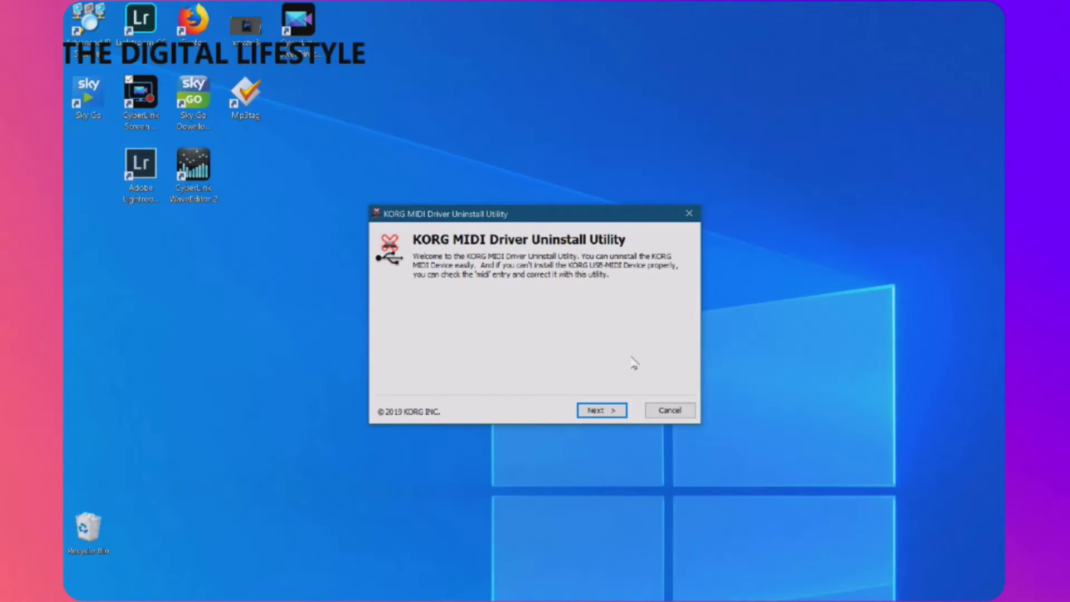
# Look through the midi entries in the KORG MIDI Driver Uninstall Utility, including midi10 to midi19, and return to its welcome page.
pyautogui.press('Return')
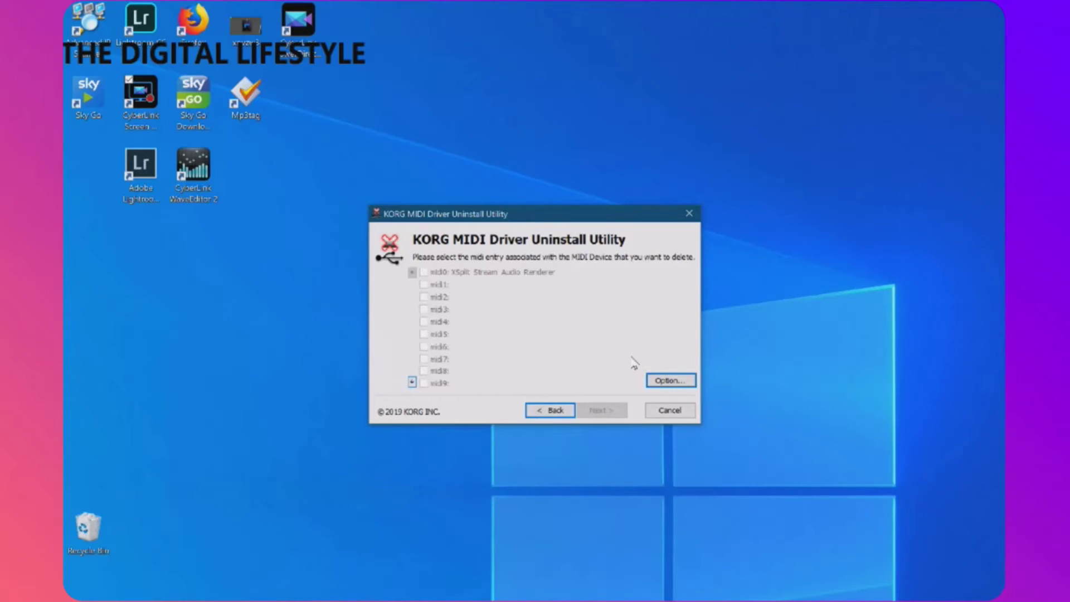
pyautogui.press('Return')
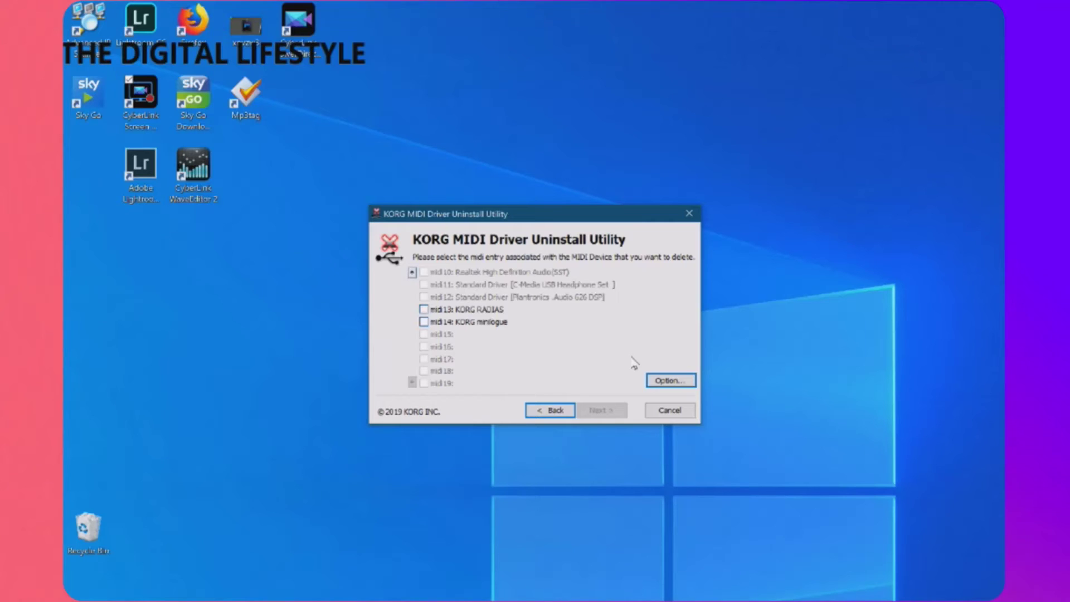
pyautogui.press('Return')
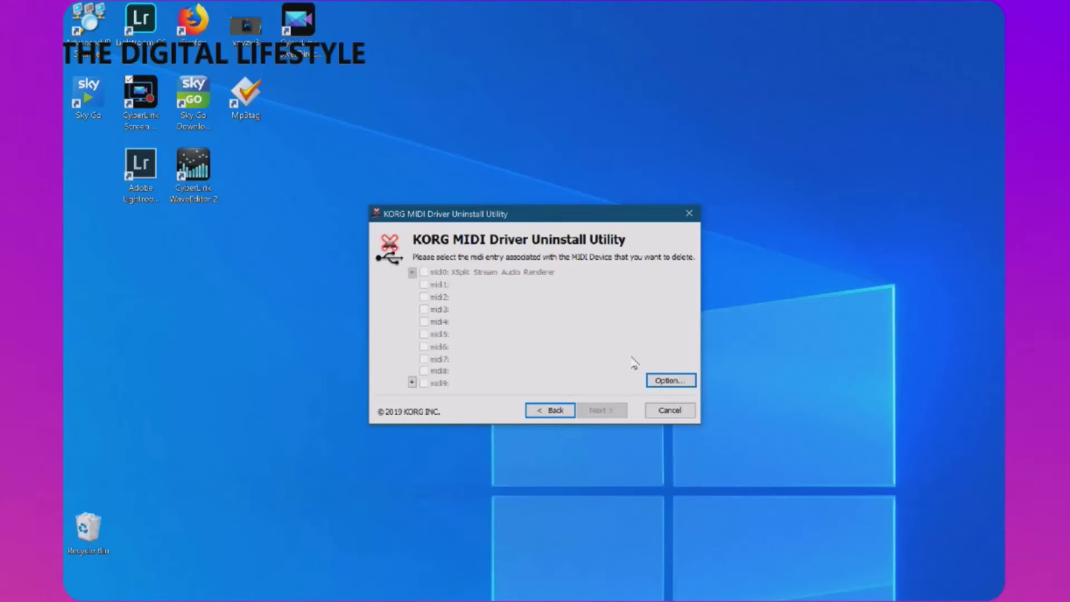
pyautogui.click(412, 382)
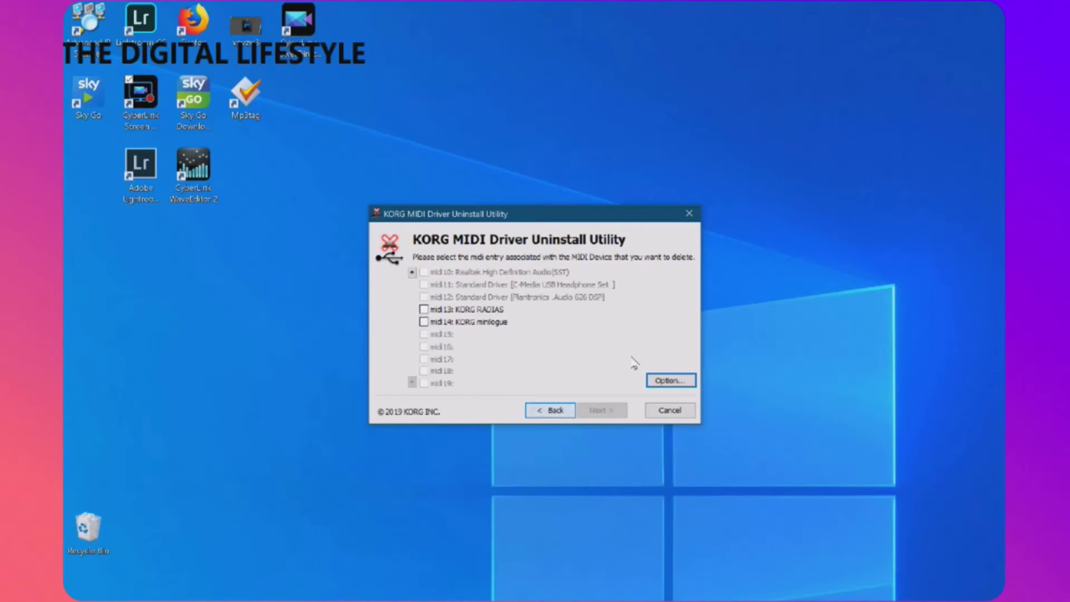
pyautogui.click(550, 410)
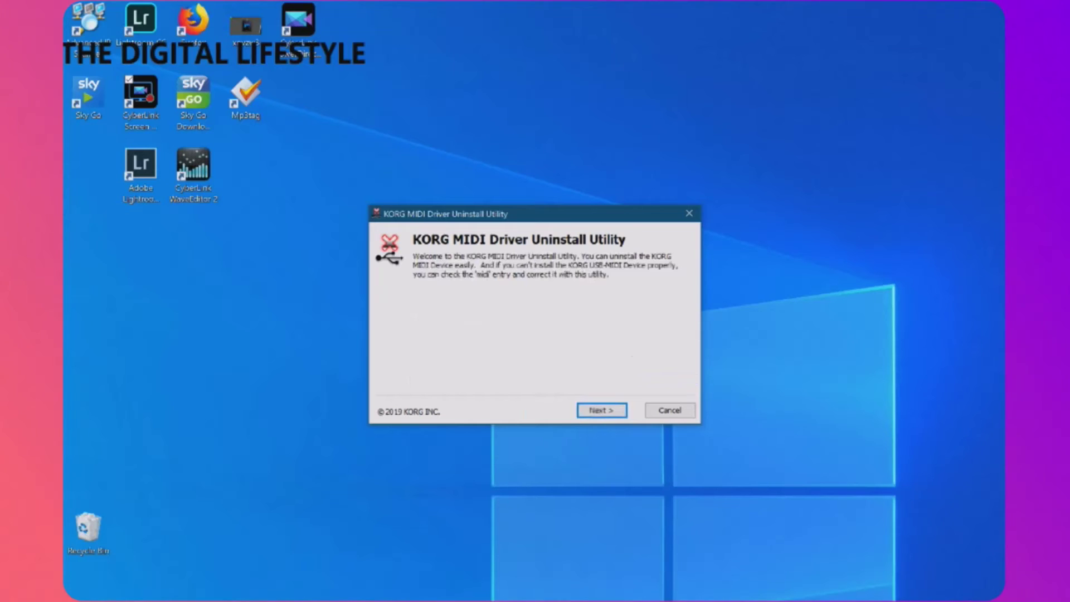
# Switch to Registry Editor and go to the key HKEY_LOCAL_MACHINE\SYSTEM\CurrentControlSet\Control\Class.
pyautogui.click(577, 593)
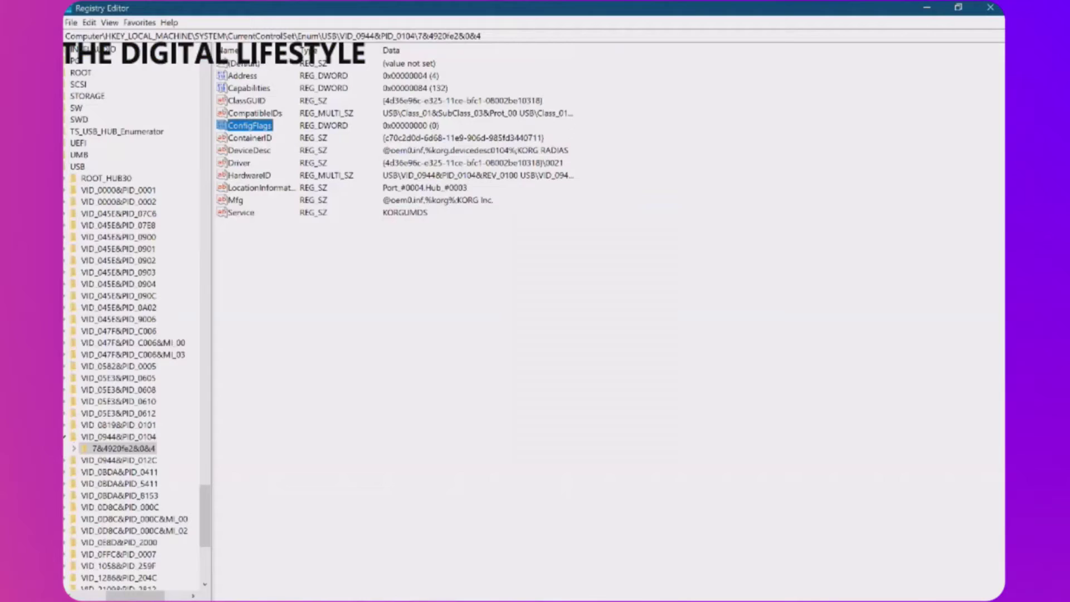
pyautogui.moveTo(136, 596); pyautogui.dragTo(104, 596)
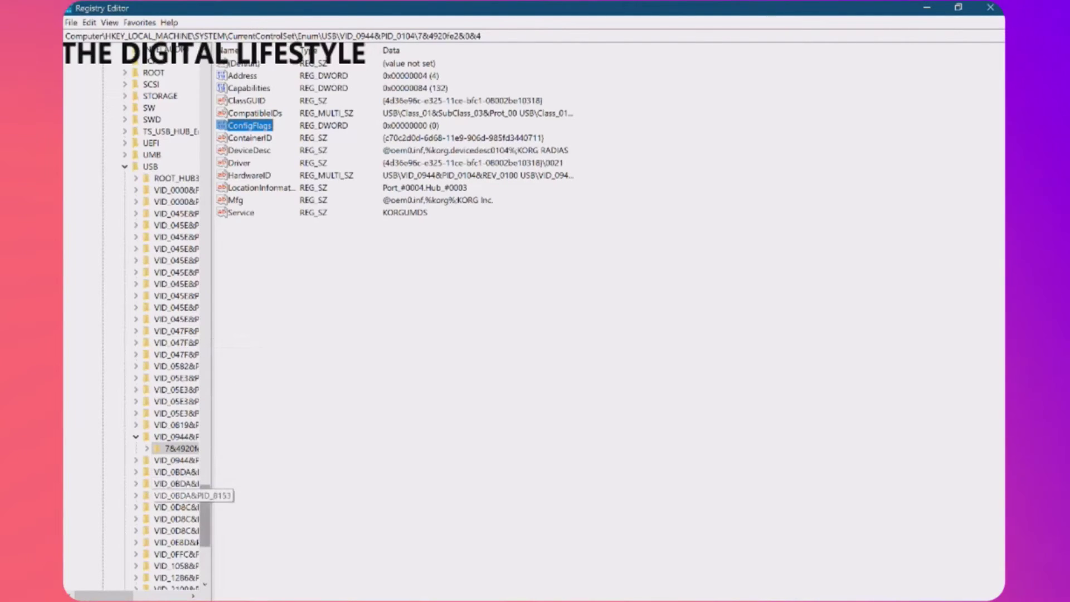
pyautogui.moveTo(205, 512); pyautogui.dragTo(205, 364)
pyautogui.scroll(15, 162, 334)
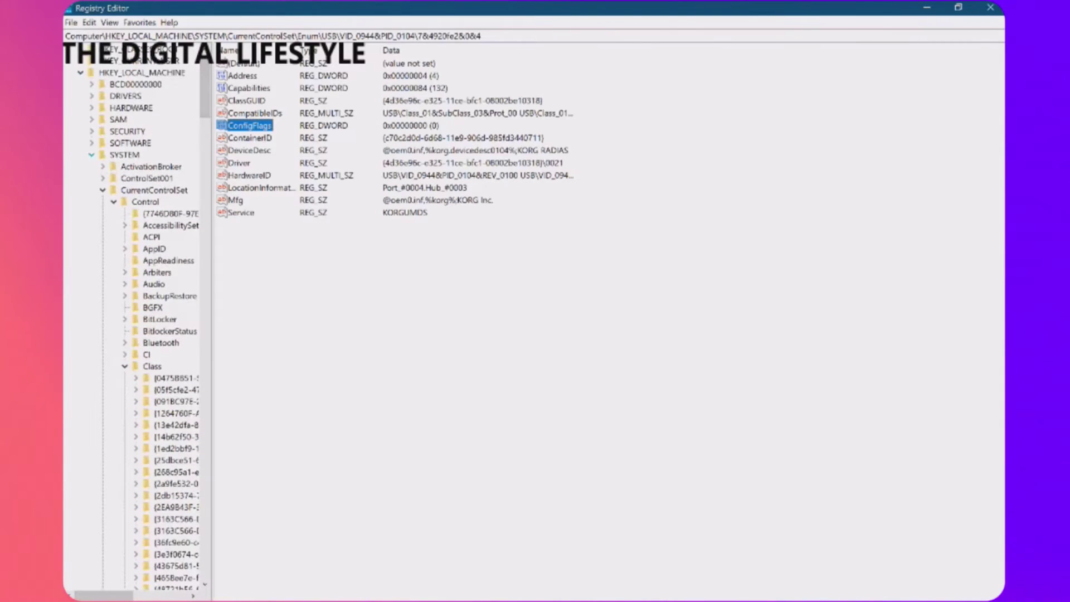
pyautogui.click(91, 155)
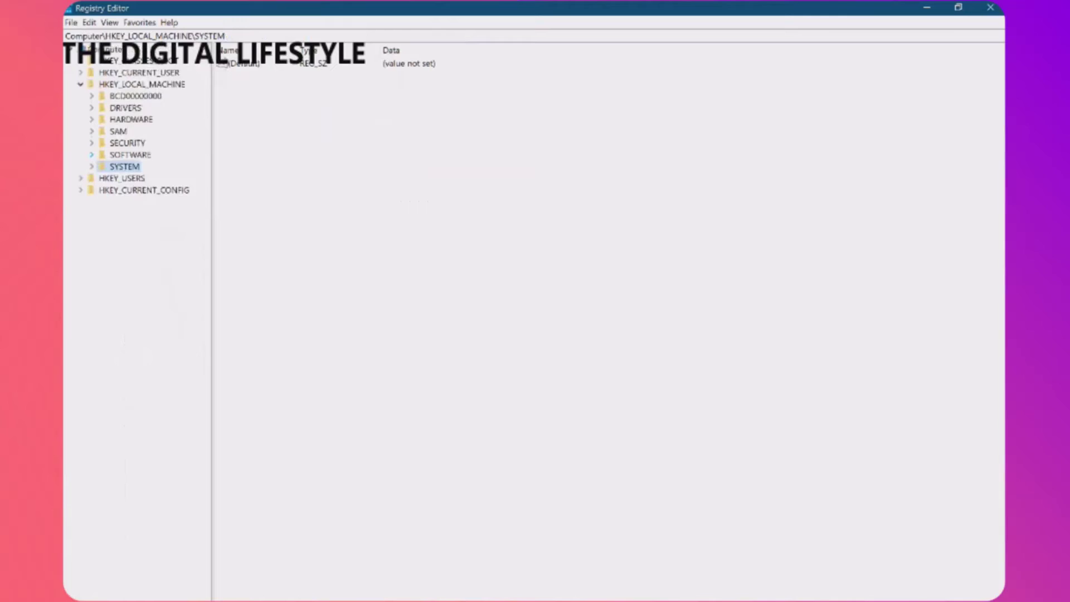
pyautogui.click(91, 155)
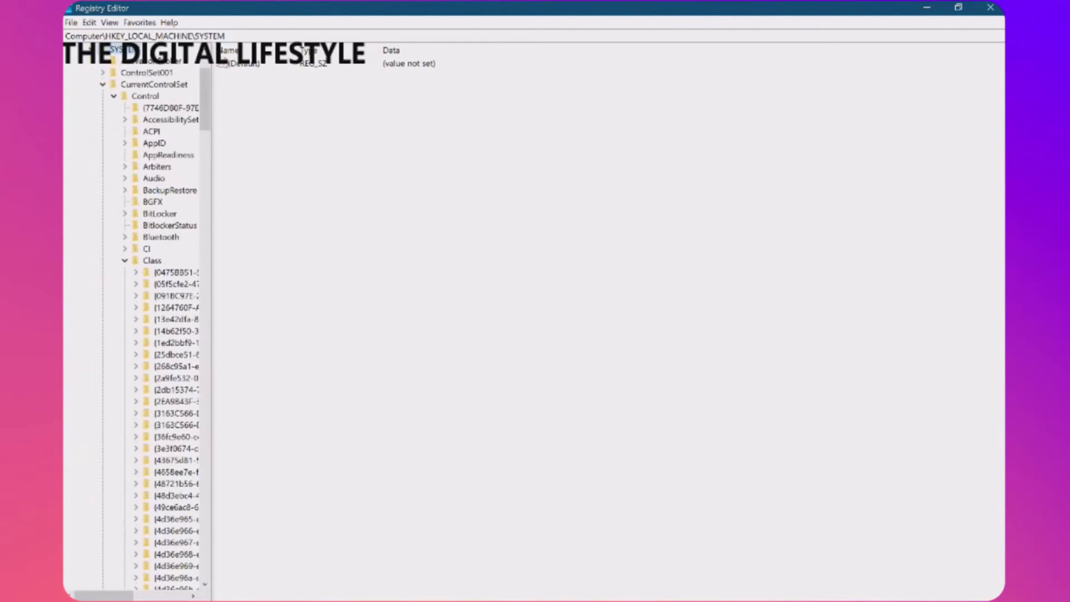
pyautogui.click(154, 85)
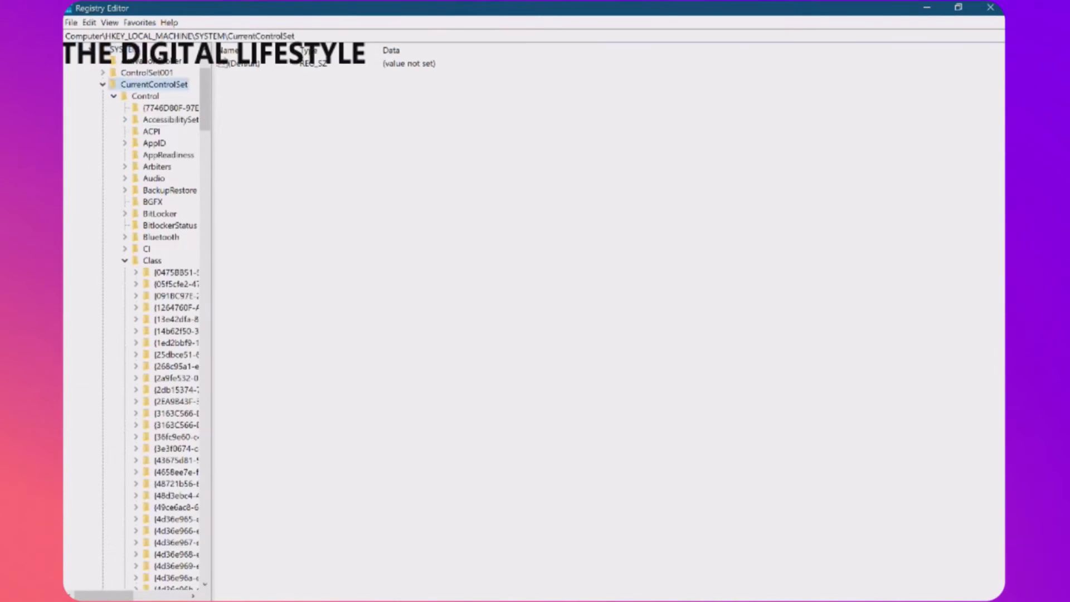
pyautogui.click(145, 97)
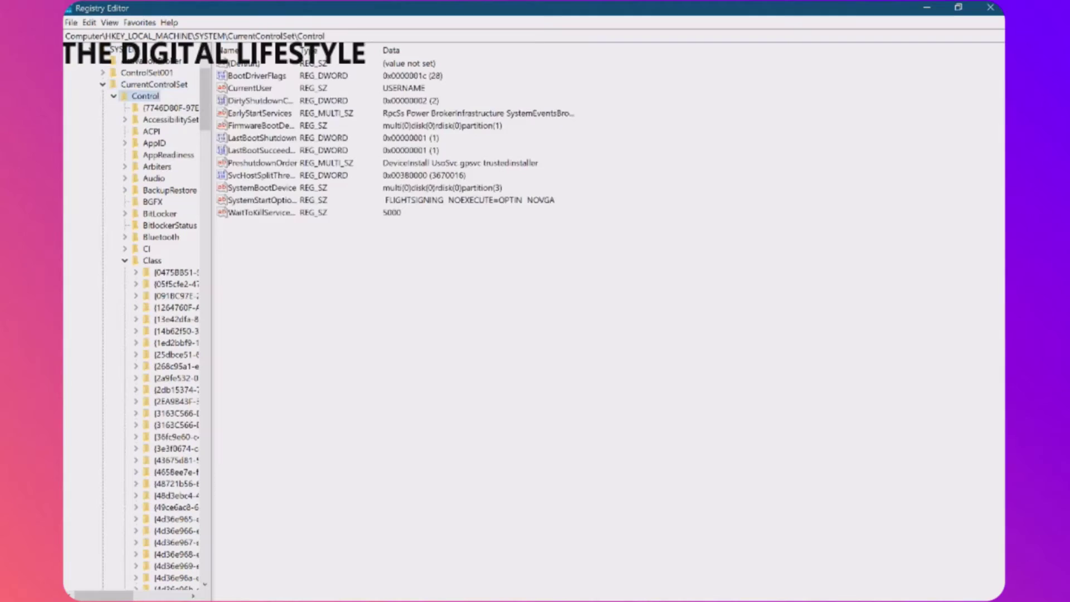
pyautogui.click(152, 261)
# Search from the Class key for KORGUM64.DRV in keys, values and data.
pyautogui.moveTo(205, 100); pyautogui.dragTo(205, 119)
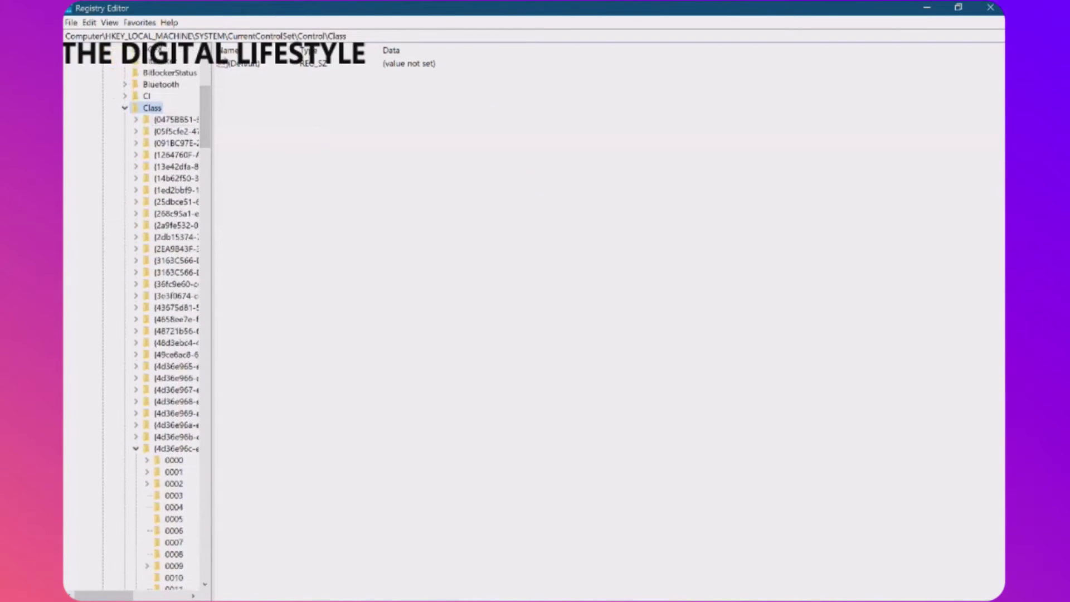
pyautogui.rightClick(151, 108)
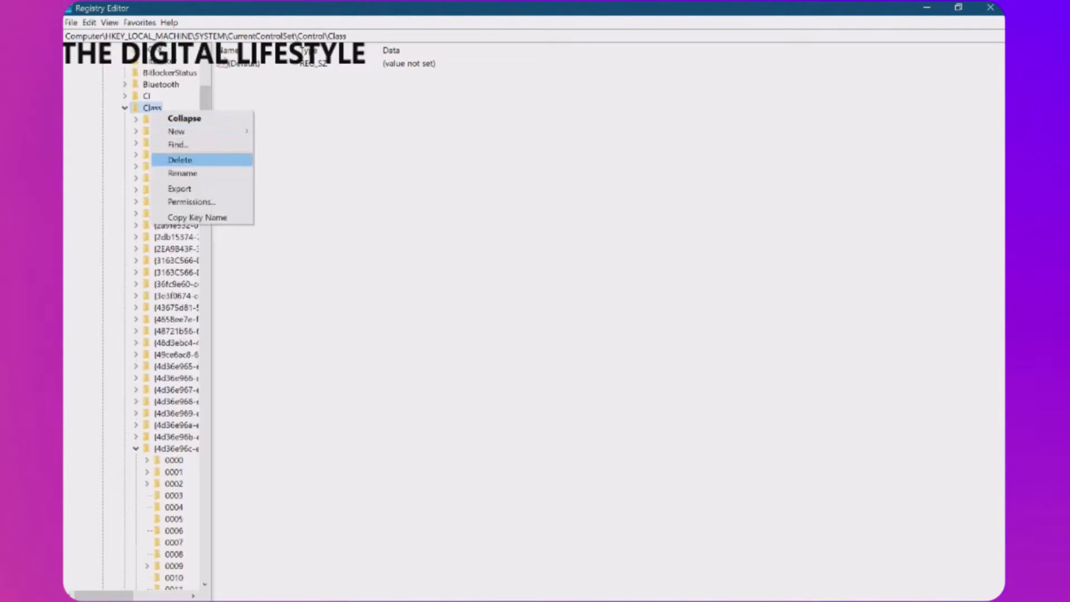
pyautogui.click(178, 145)
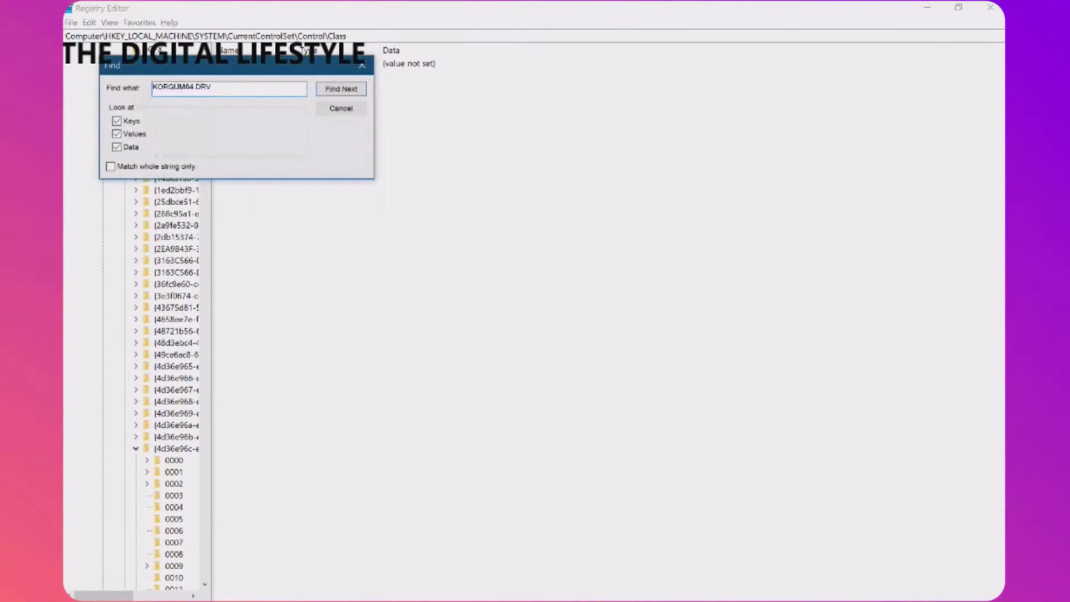
pyautogui.press('Return')
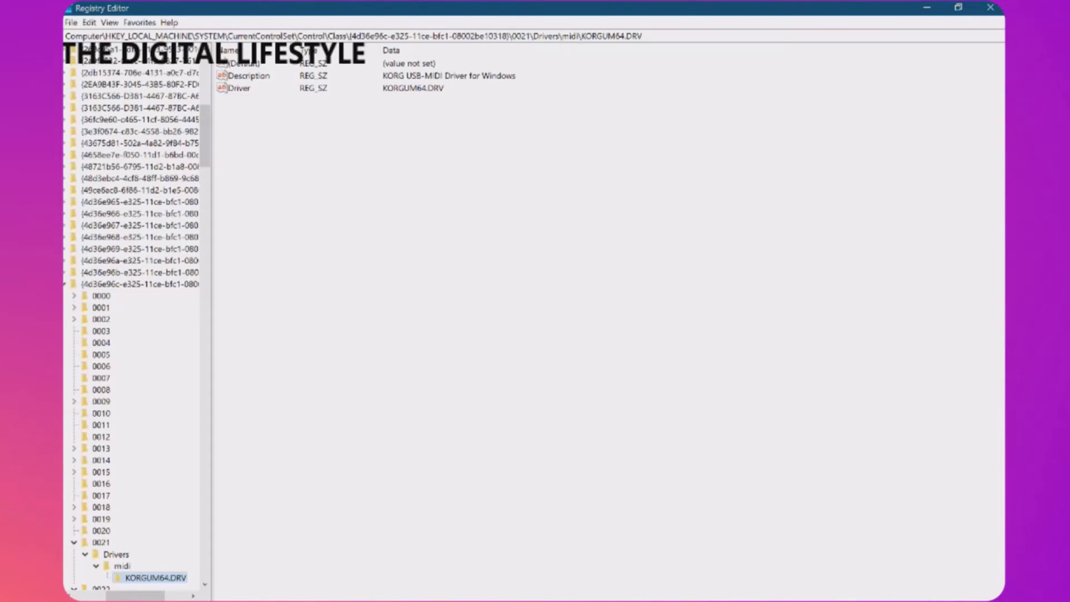
# Create a string value named Alias with the data midi1 in the KORGUM64.DRV key under 0021\Drivers\midi.
pyautogui.rightClick(248, 140)
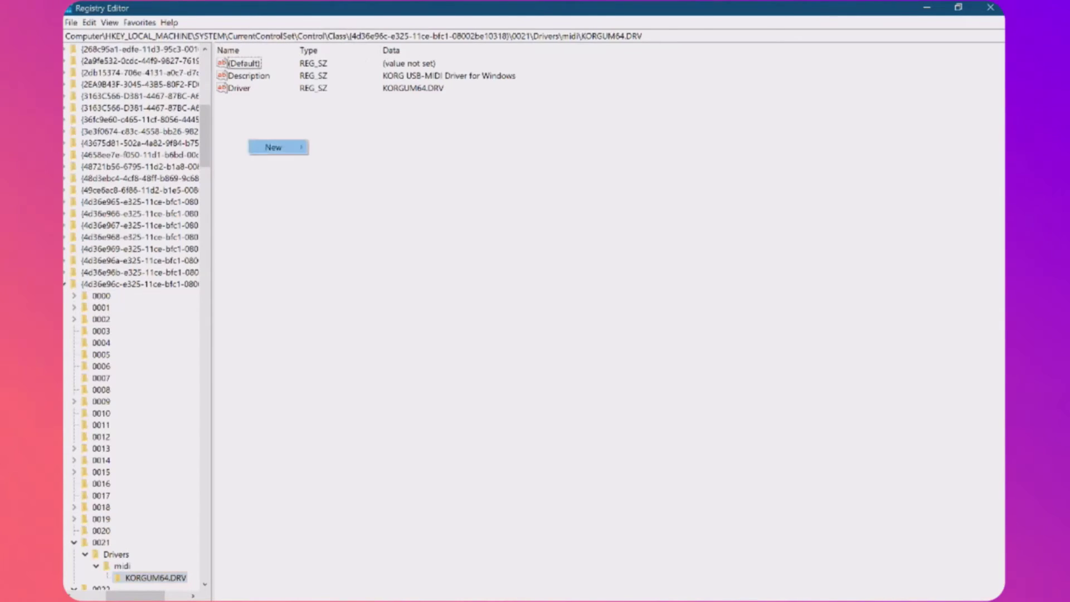
pyautogui.moveTo(275, 147)
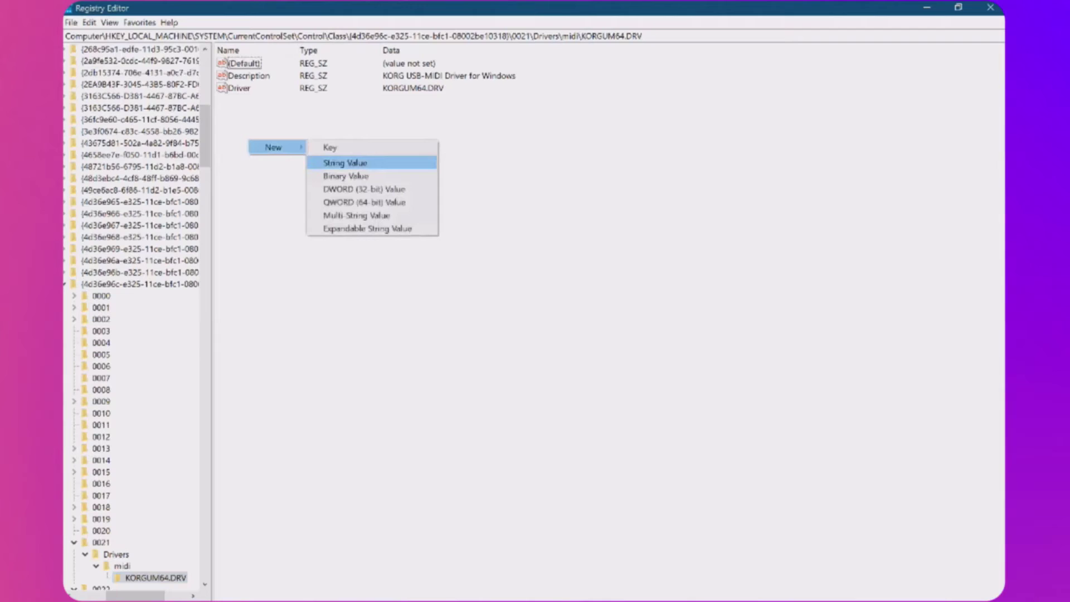
pyautogui.click(345, 163)
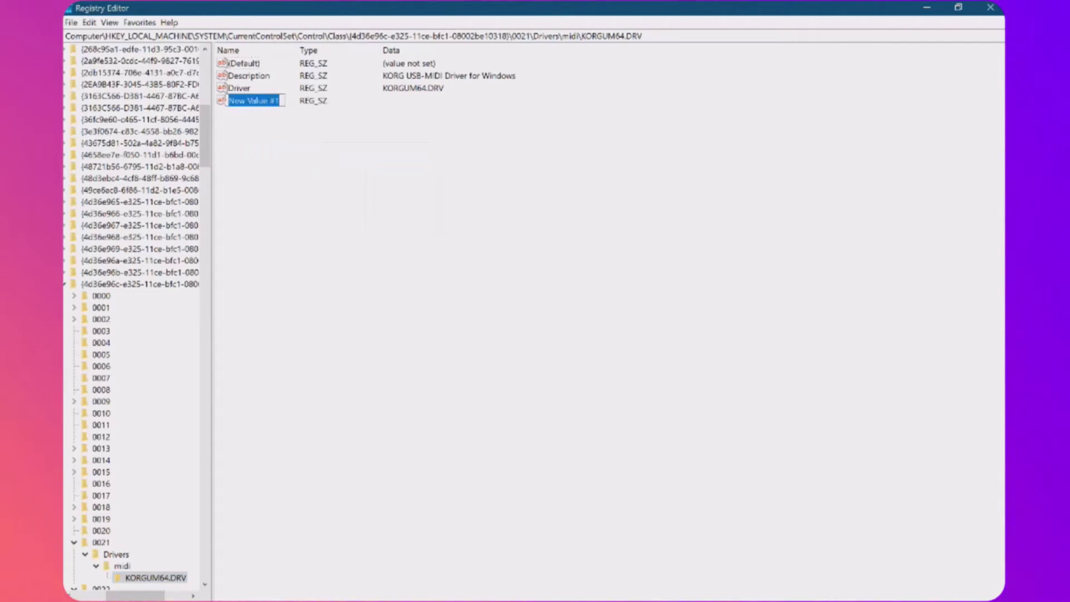
pyautogui.write('A')
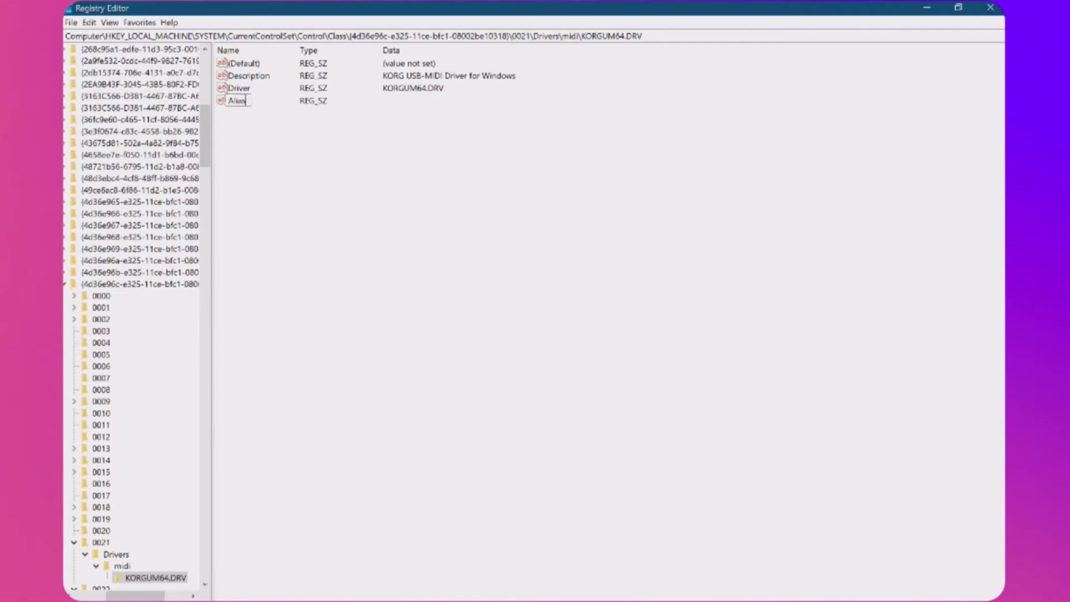
pyautogui.write('lias')
pyautogui.press('Return')
pyautogui.press('Return')
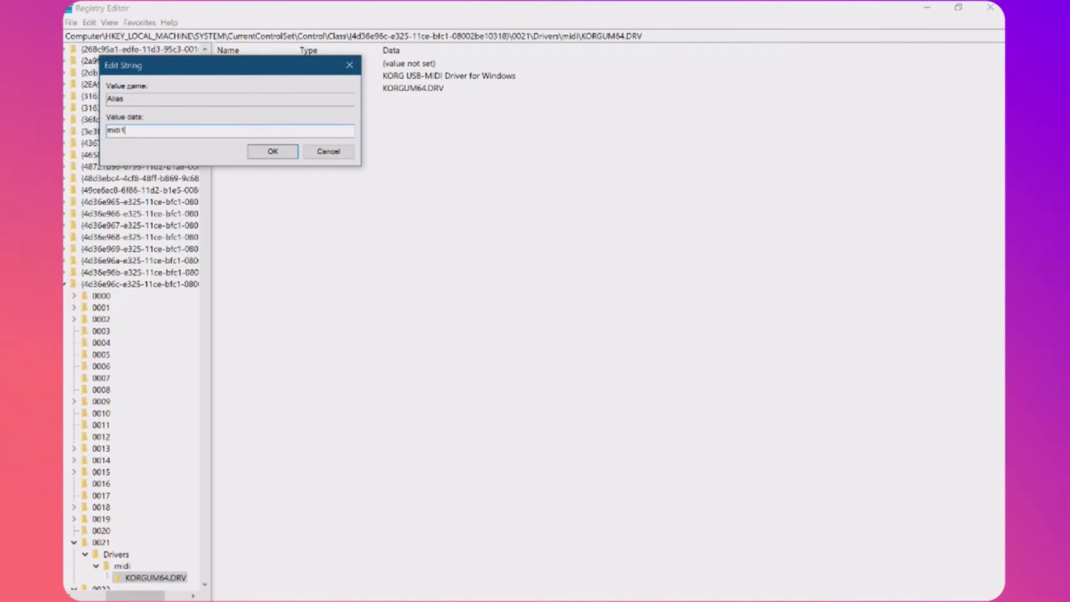
pyautogui.press('Return')
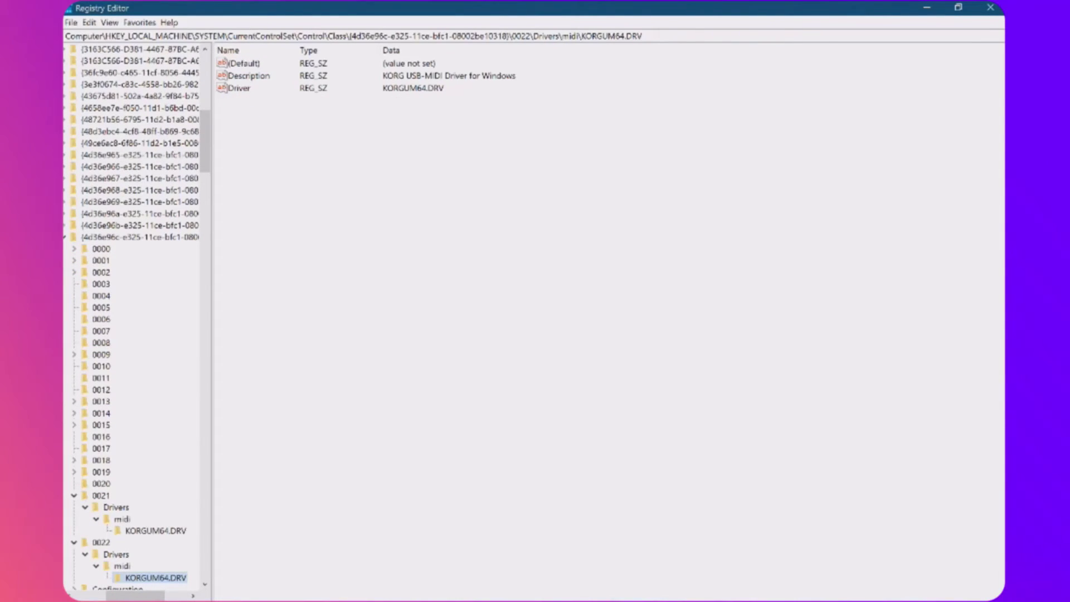
# Add a string value named Alias with the data midi2 to the KORGUM64.DRV key under 0022\Drivers\midi.
pyautogui.rightClick(280, 191)
pyautogui.moveTo(304, 199)
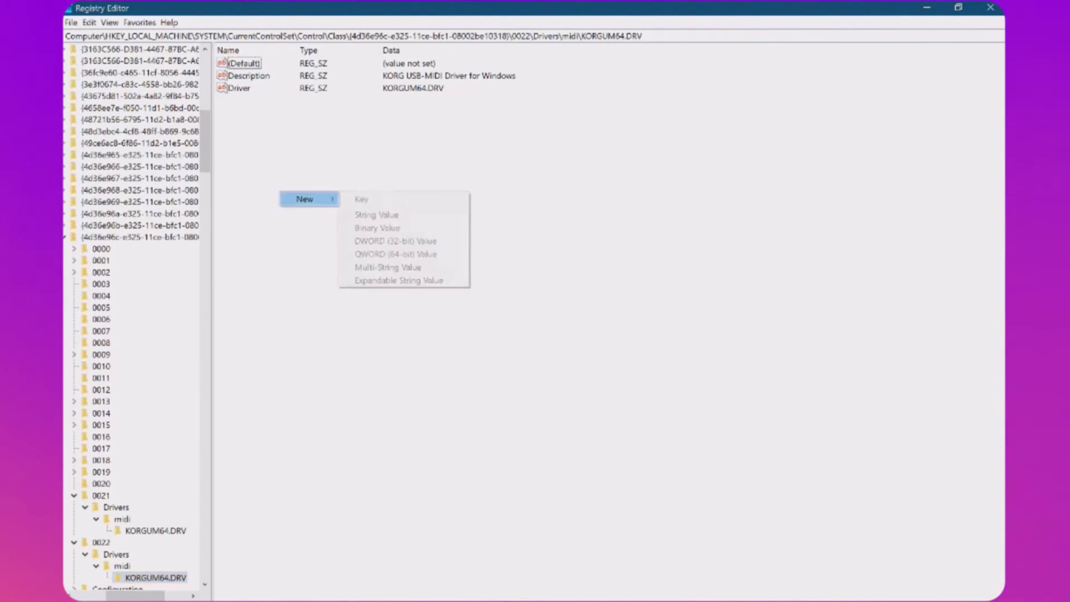
pyautogui.click(376, 214)
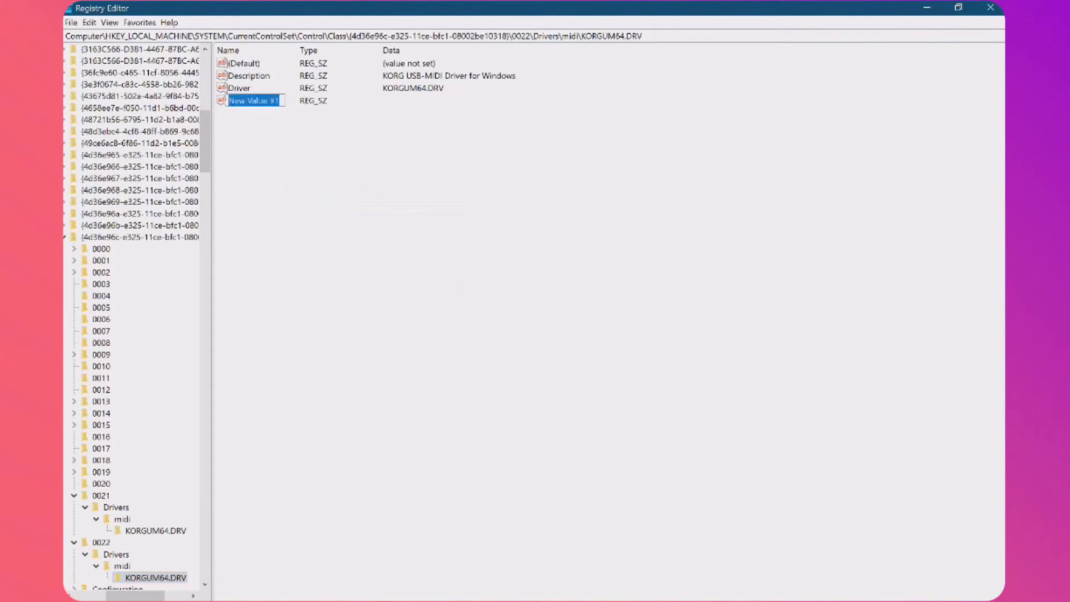
pyautogui.write('A')
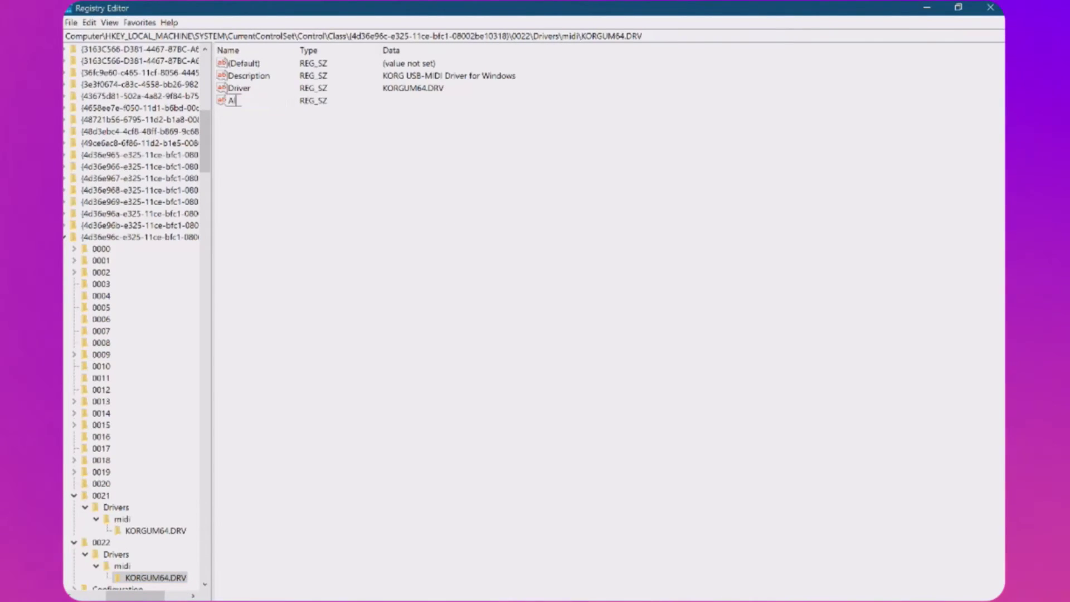
pyautogui.write('lias')
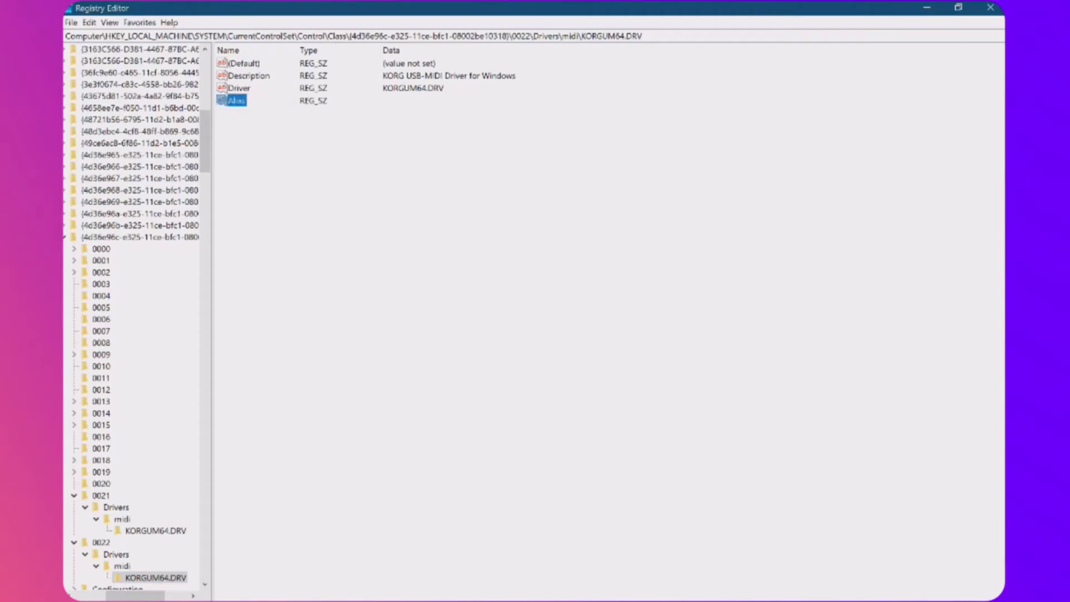
pyautogui.press('Return')
pyautogui.write('midi2')
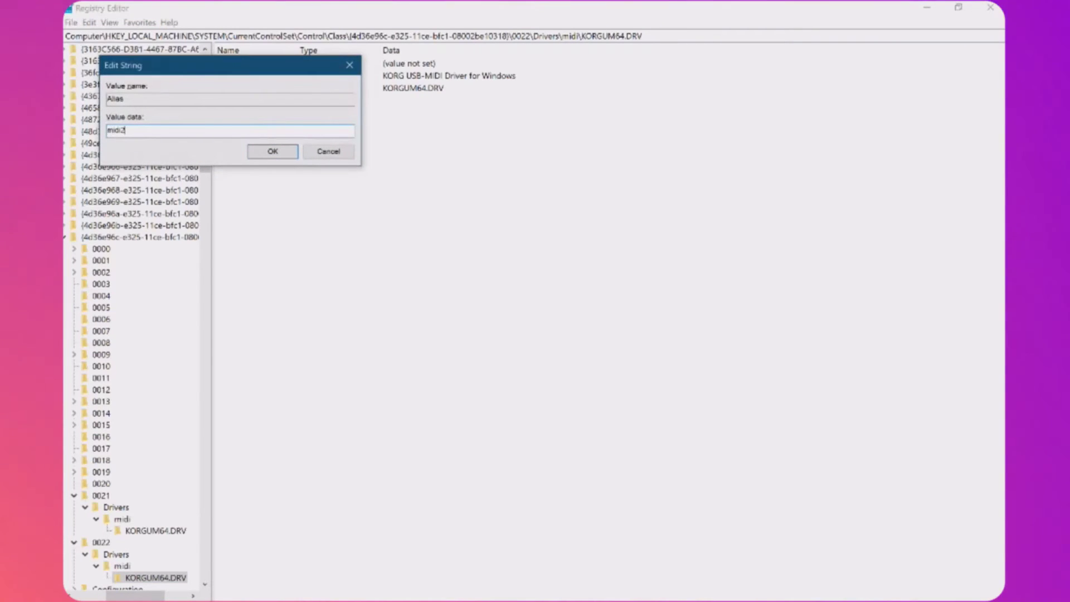
pyautogui.press('Return')
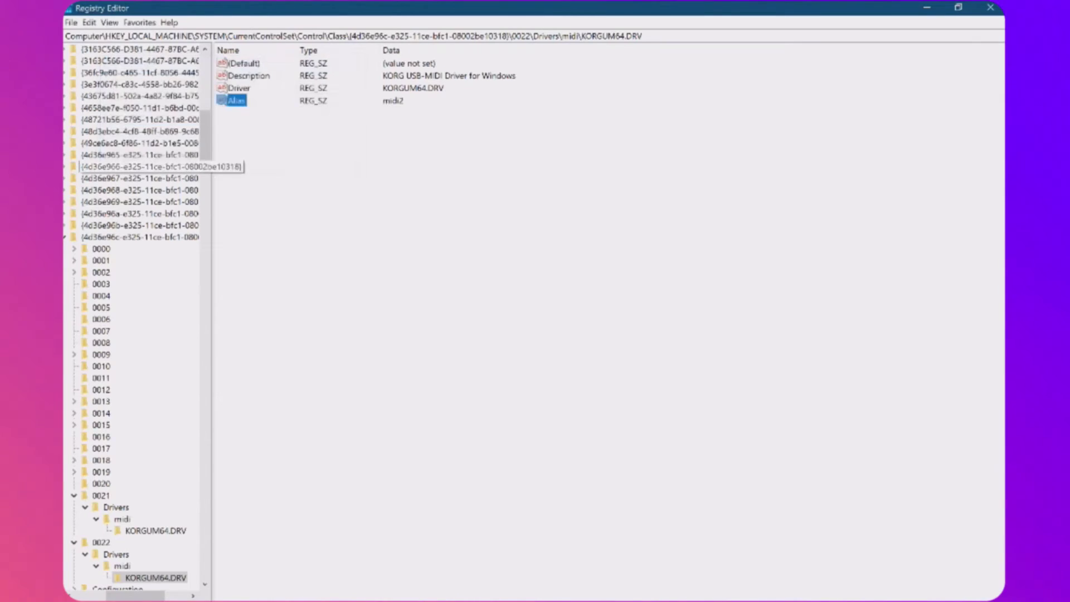
# Go from the KORGUM64.DRV key to the key HKEY_LOCAL_MACHINE\SOFTWARE\Microsoft in the registry tree.
pyautogui.scroll(14, 134, 318)
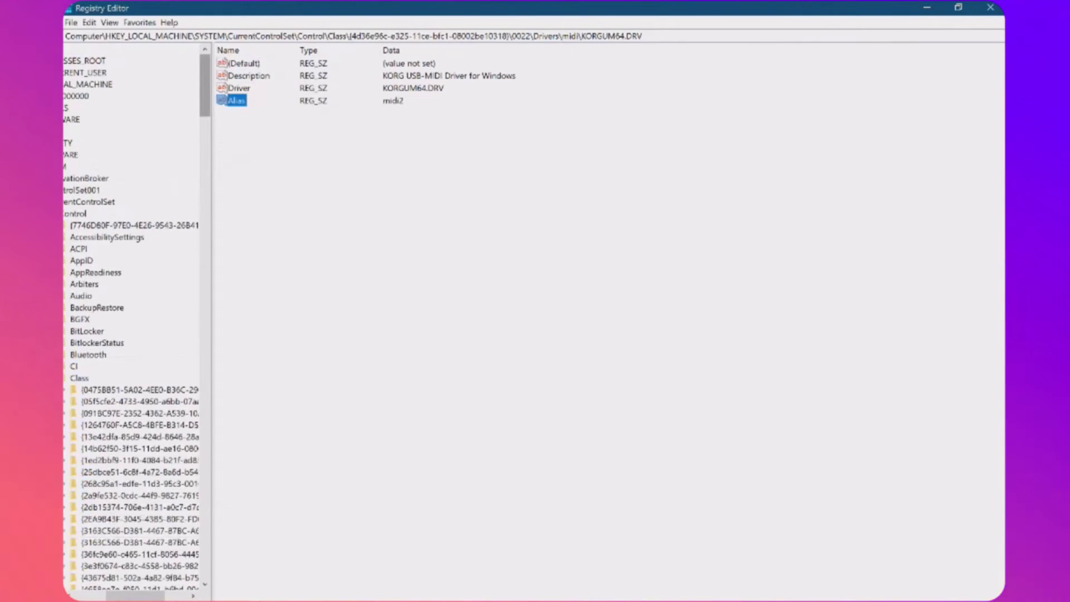
pyautogui.scroll(-7, 134, 318)
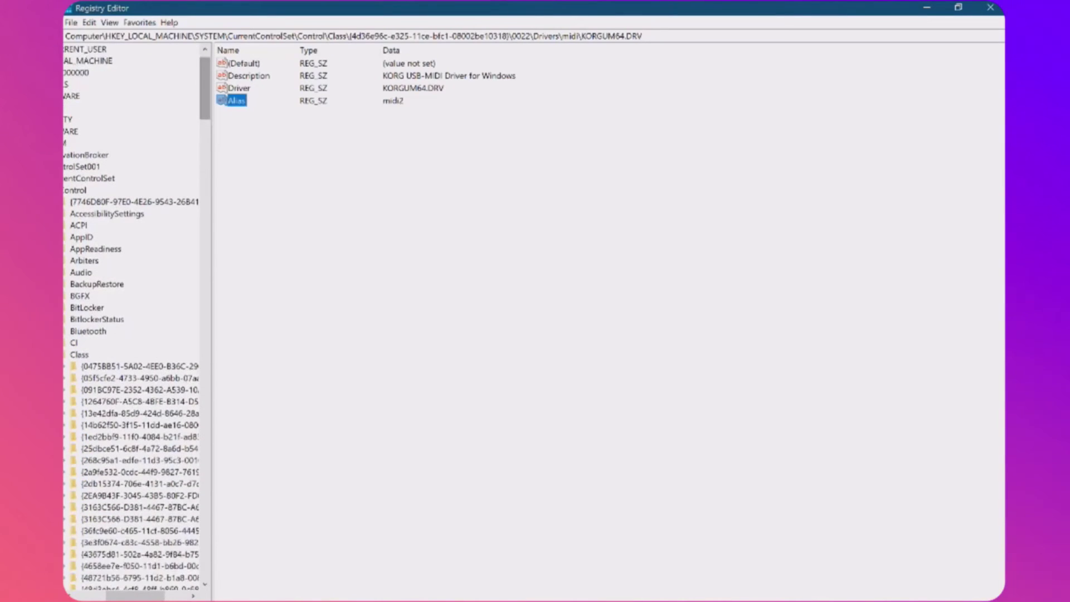
pyautogui.scroll(1, 134, 318)
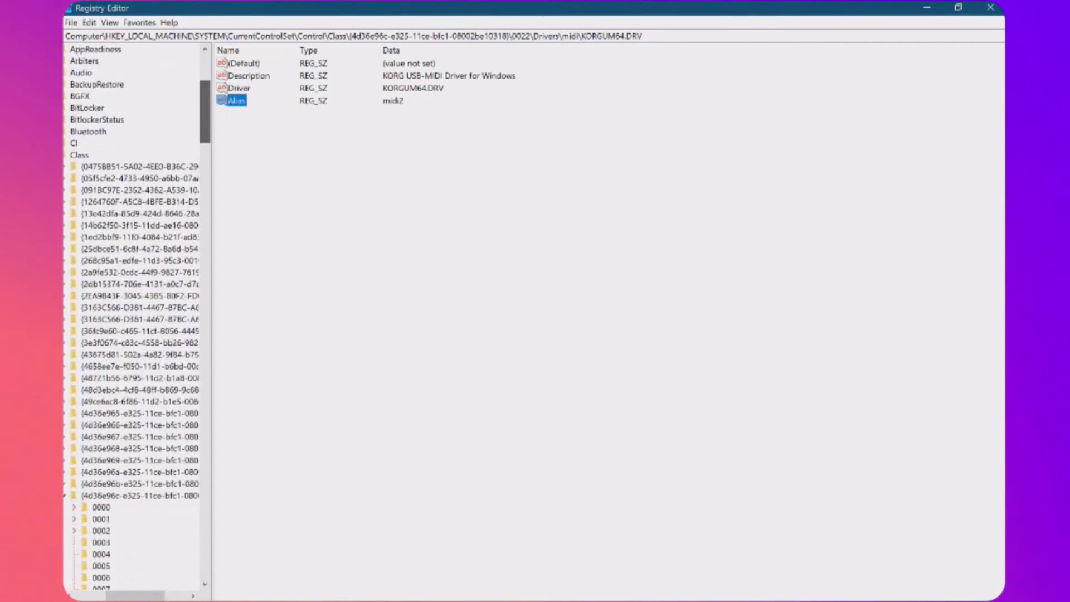
pyautogui.scroll(4, 139, 483)
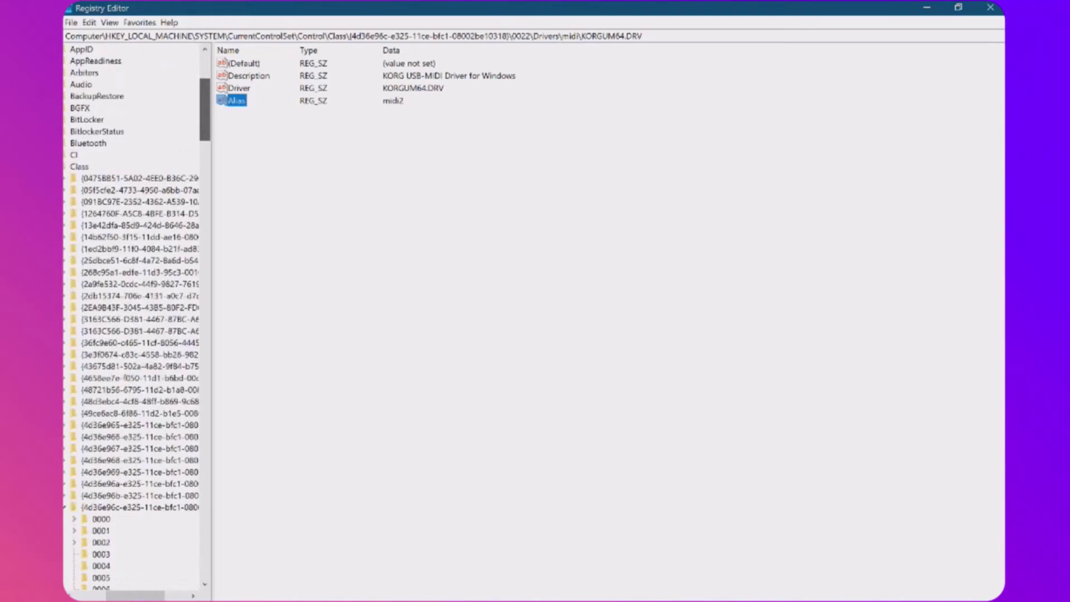
pyautogui.moveTo(135, 596); pyautogui.dragTo(104, 595)
pyautogui.scroll(5, 139, 334)
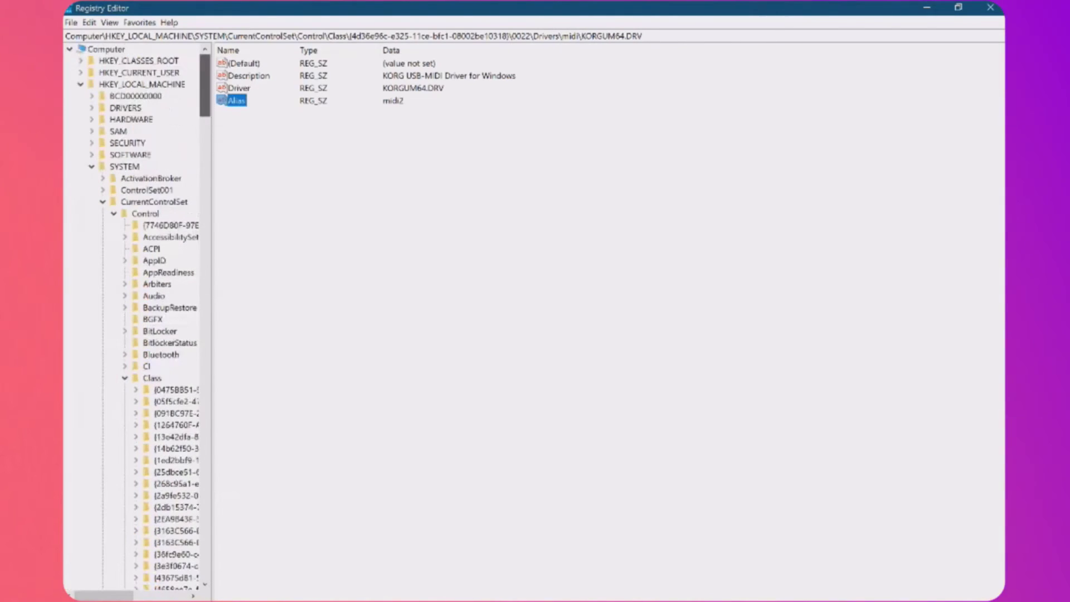
pyautogui.click(92, 167)
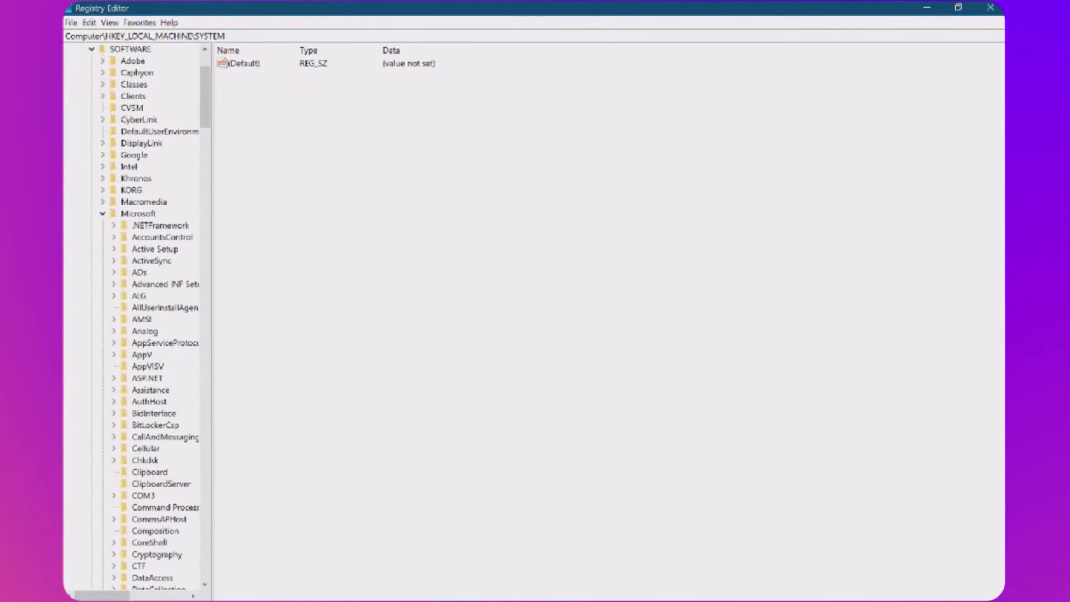
pyautogui.click(139, 214)
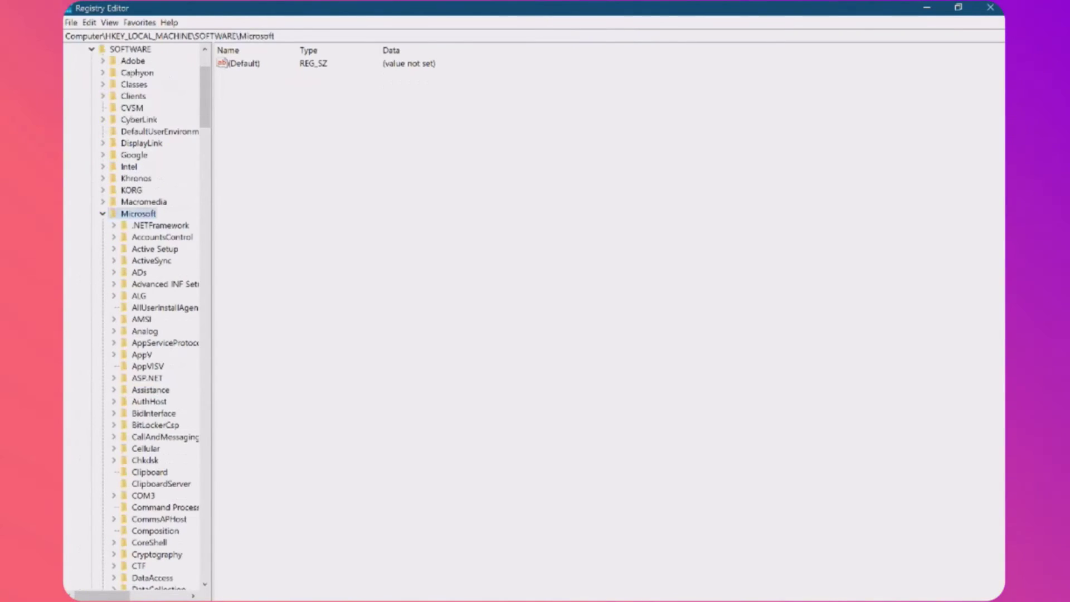
# Open the Windows NT\CurrentVersion\Drivers32 key under Microsoft.
pyautogui.moveTo(205, 97); pyautogui.dragTo(205, 381)
pyautogui.click(155, 449)
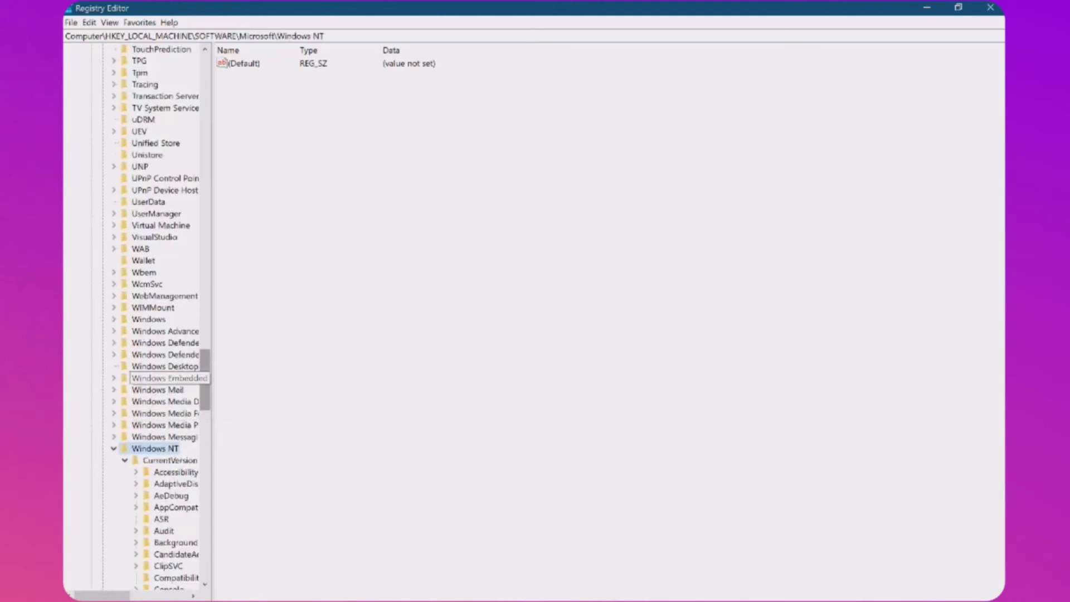
pyautogui.scroll(-7, 150, 318)
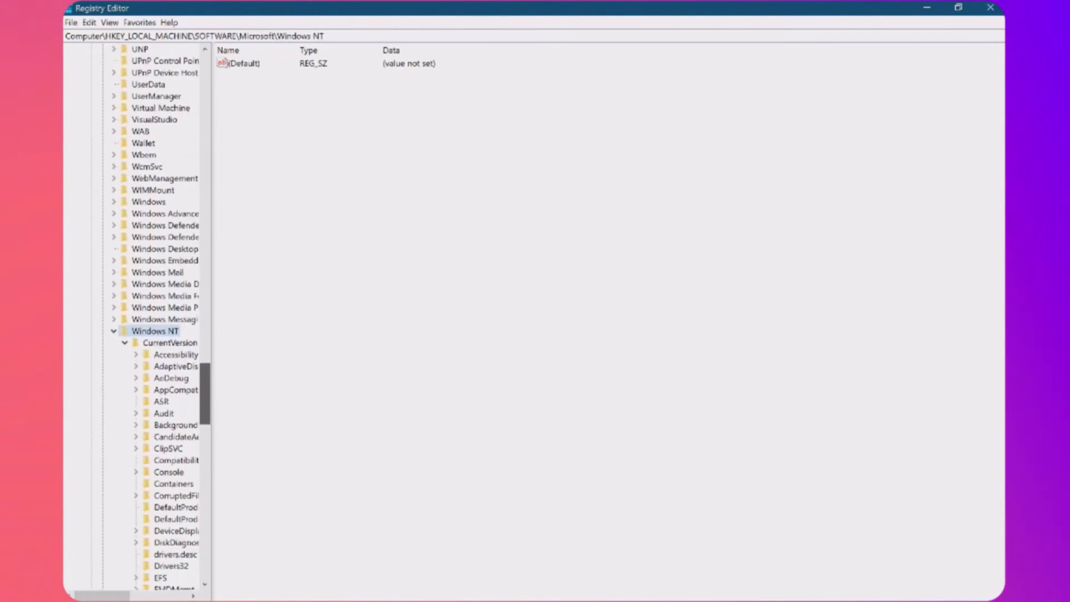
pyautogui.moveTo(205, 410); pyautogui.dragTo(205, 414)
pyautogui.click(170, 155)
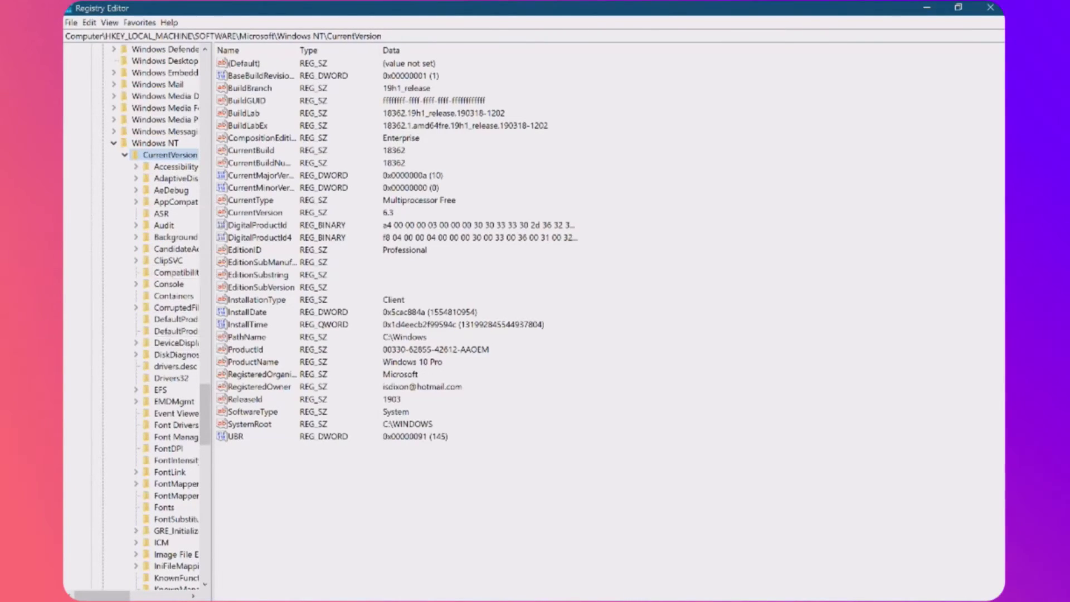
pyautogui.click(172, 378)
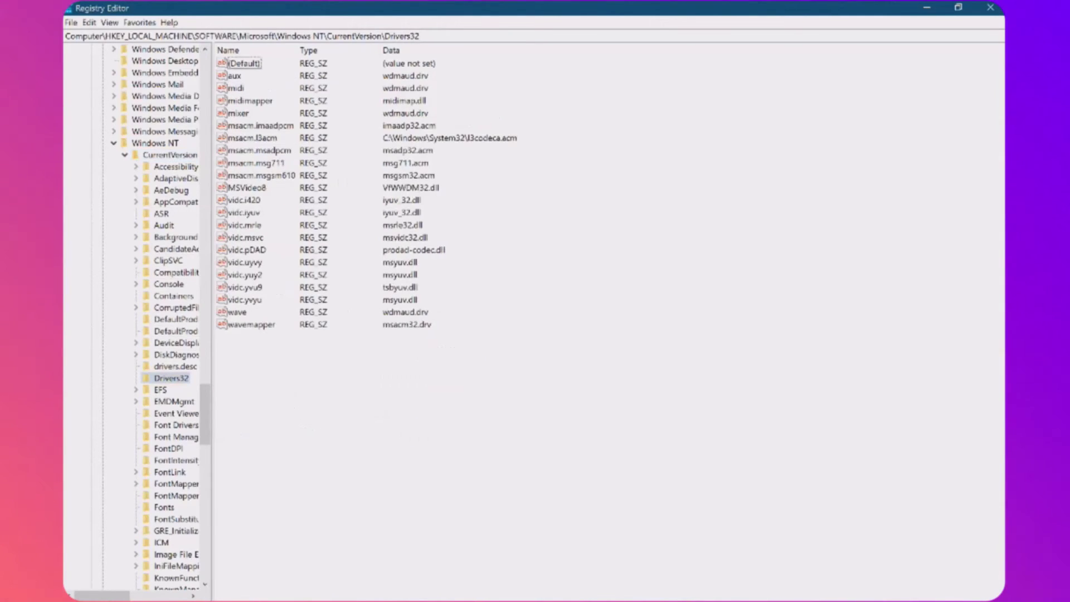
# Create a string value named midi1 in the Drivers32 key.
pyautogui.rightClick(267, 378)
pyautogui.moveTo(295, 385)
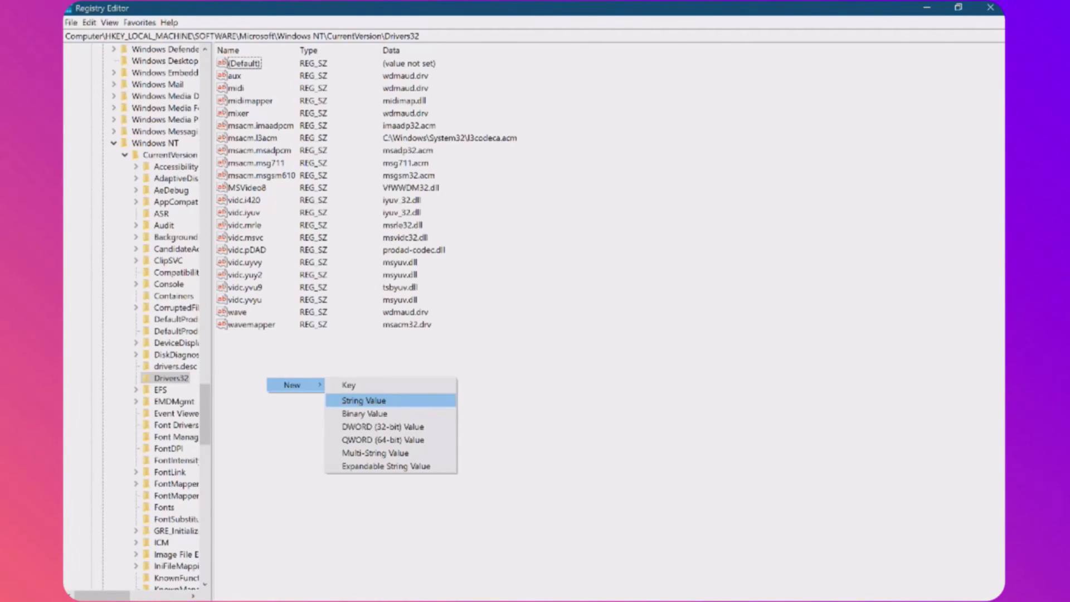
pyautogui.click(363, 401)
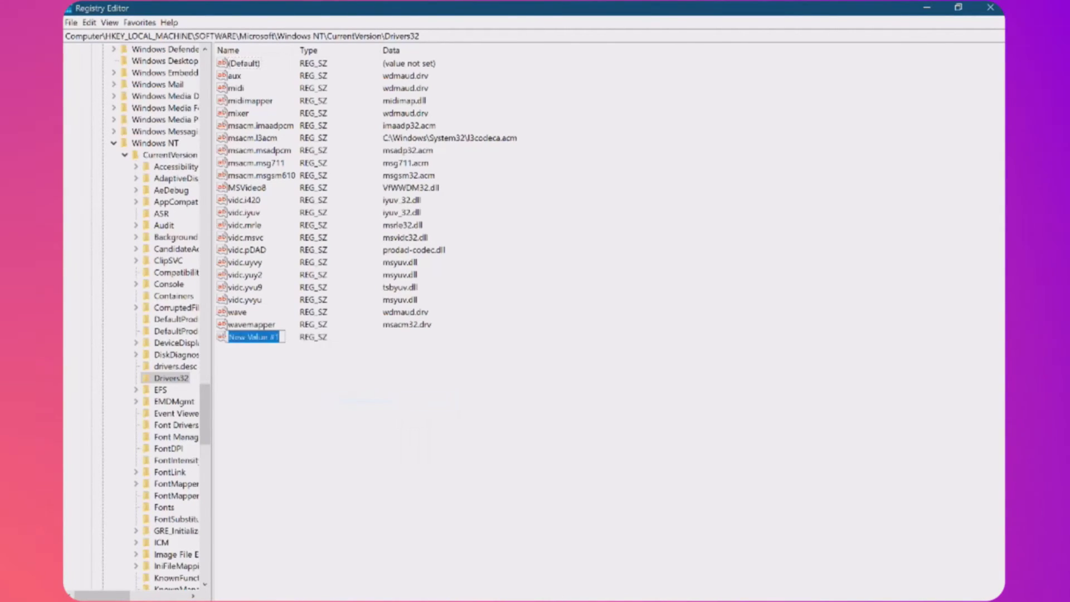
pyautogui.write('Midi1')
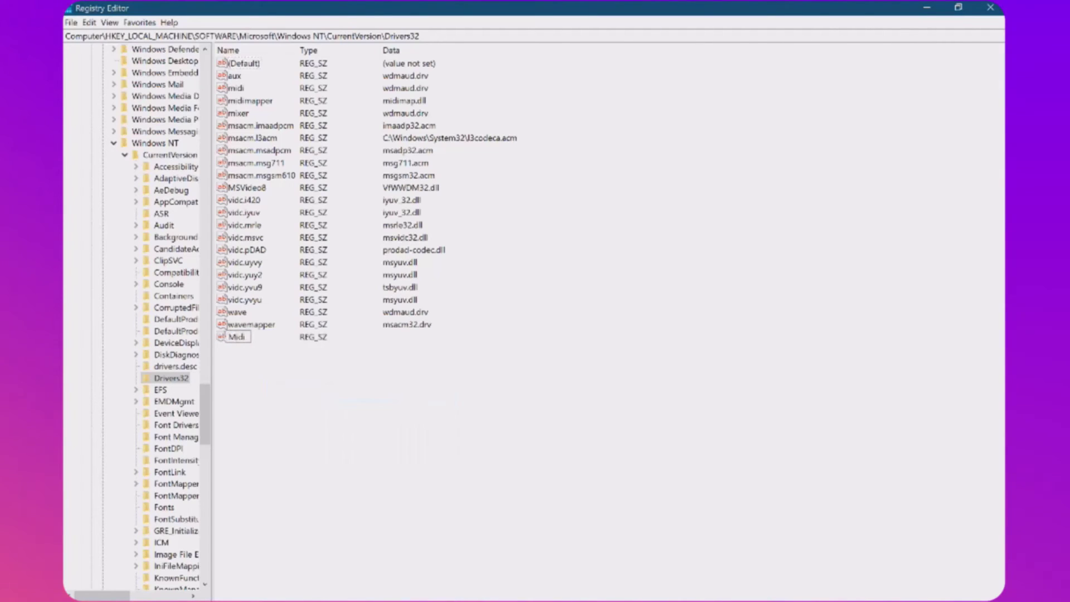
pyautogui.press('BackSpace')
pyautogui.press('BackSpace')
pyautogui.press('BackSpace')
pyautogui.press('BackSpace')
pyautogui.press('BackSpace')
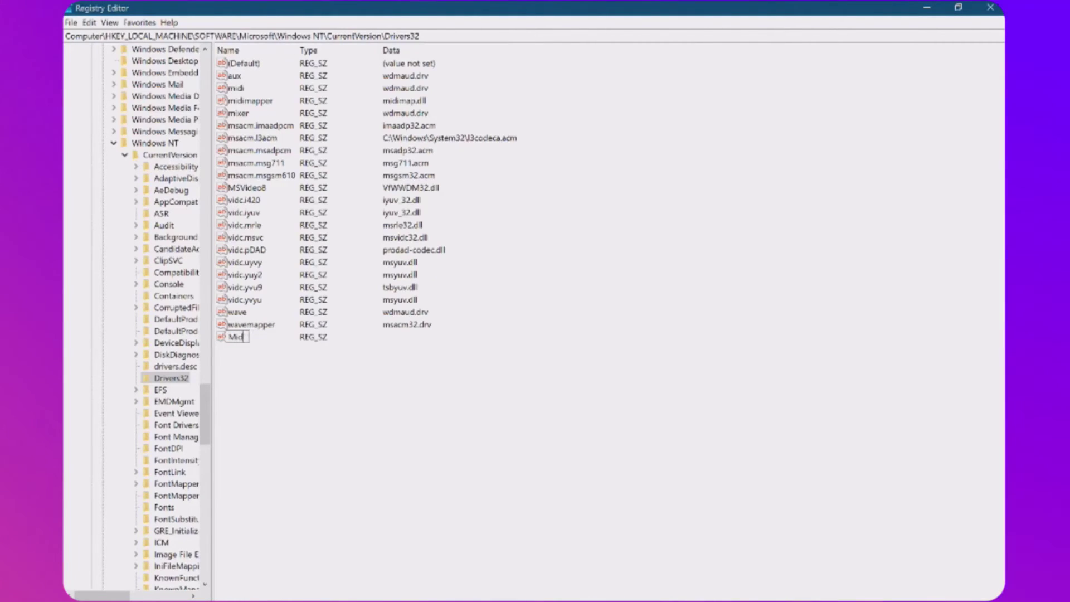
pyautogui.write('midi1')
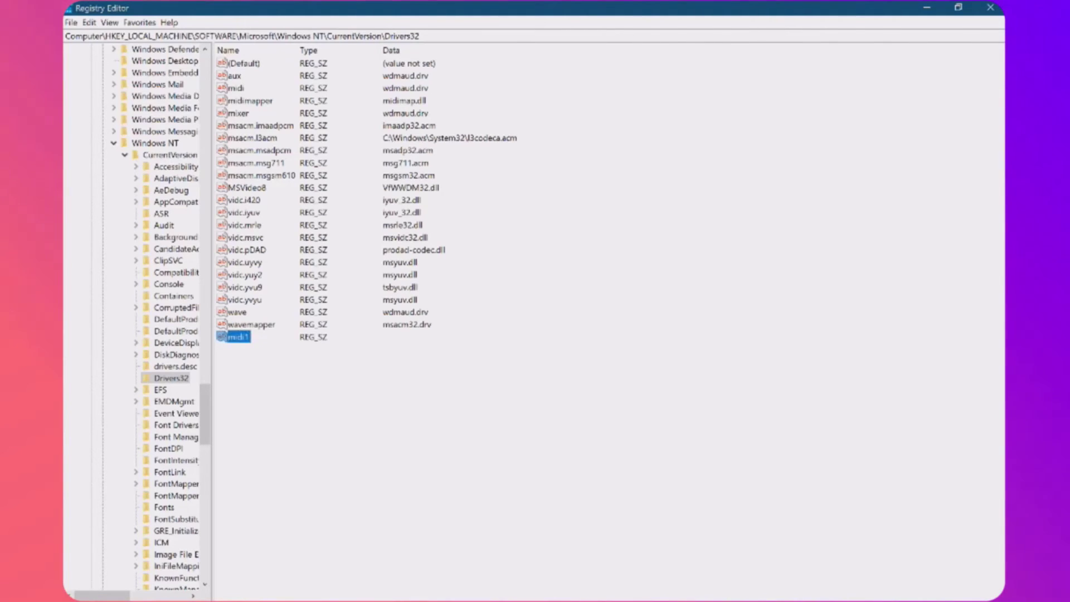
# Add a second string value named midi2 to the Drivers32 key.
pyautogui.rightClick(316, 402)
pyautogui.moveTo(341, 411)
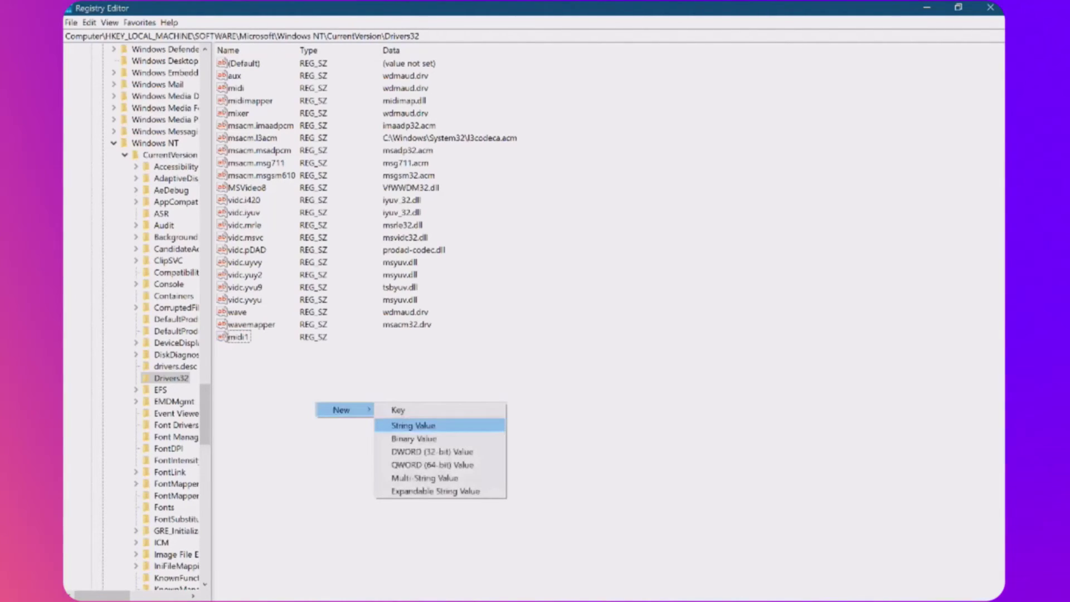
pyautogui.click(413, 425)
pyautogui.write('midi')
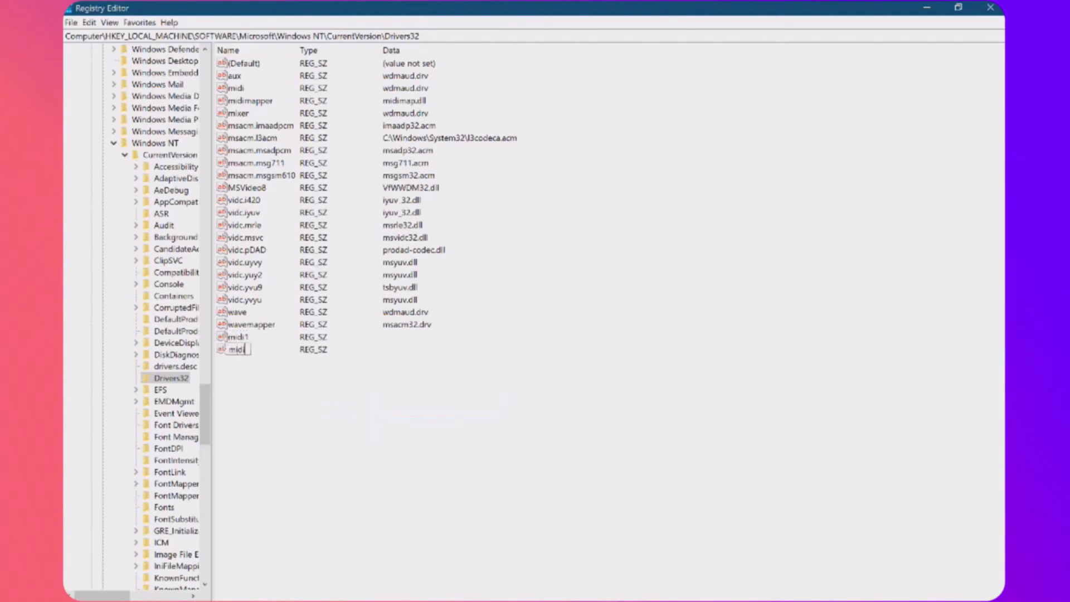
pyautogui.write('2')
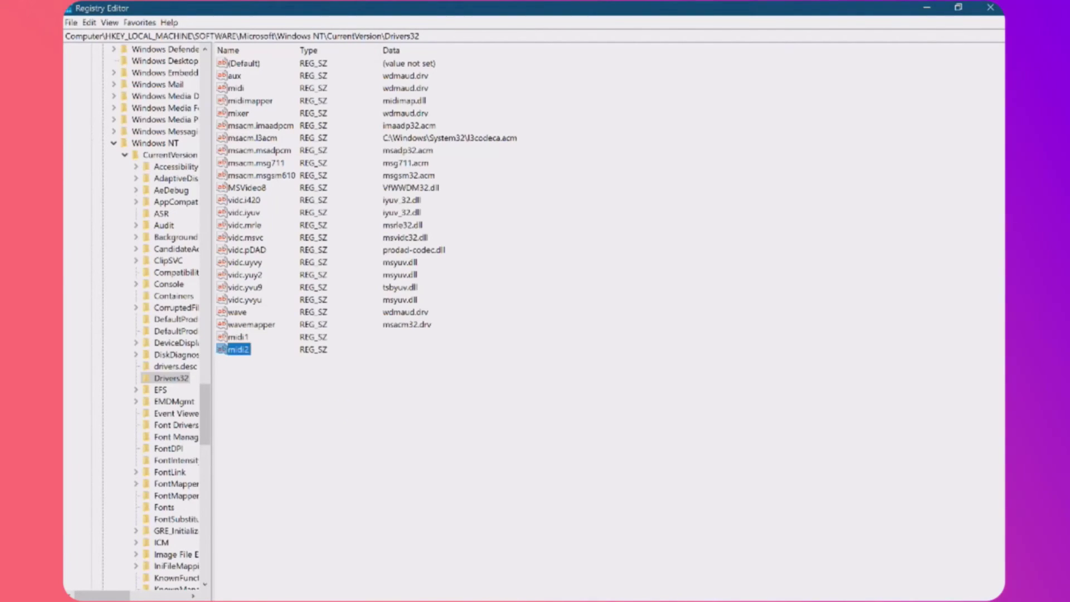
# Set the data of both the midi1 and midi2 values to KORGUM64.DRV.
pyautogui.doubleClick(238, 337)
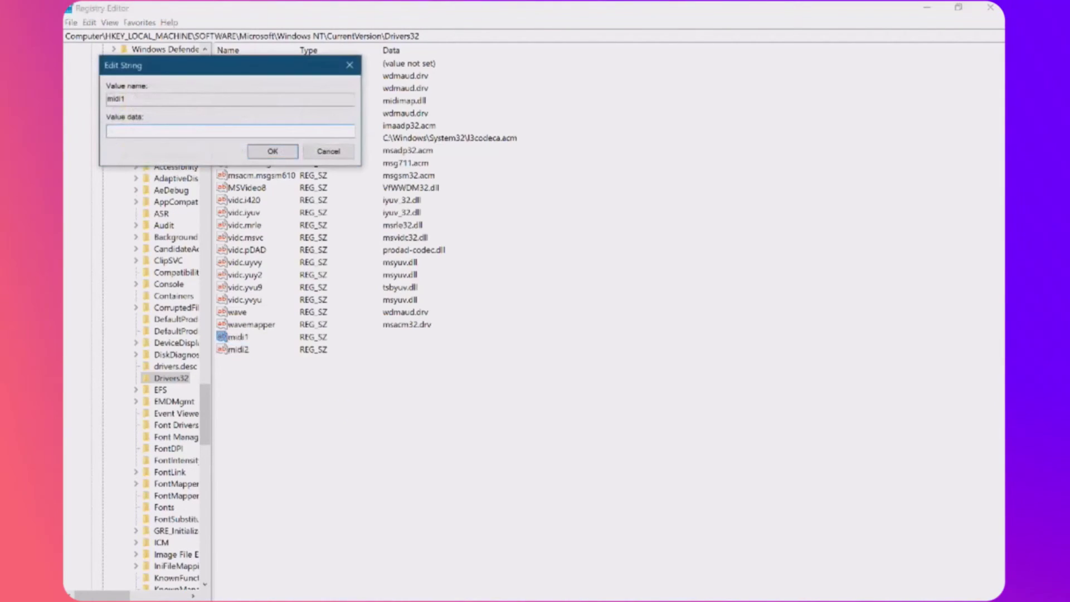
pyautogui.write('KORGUM64.DRV')
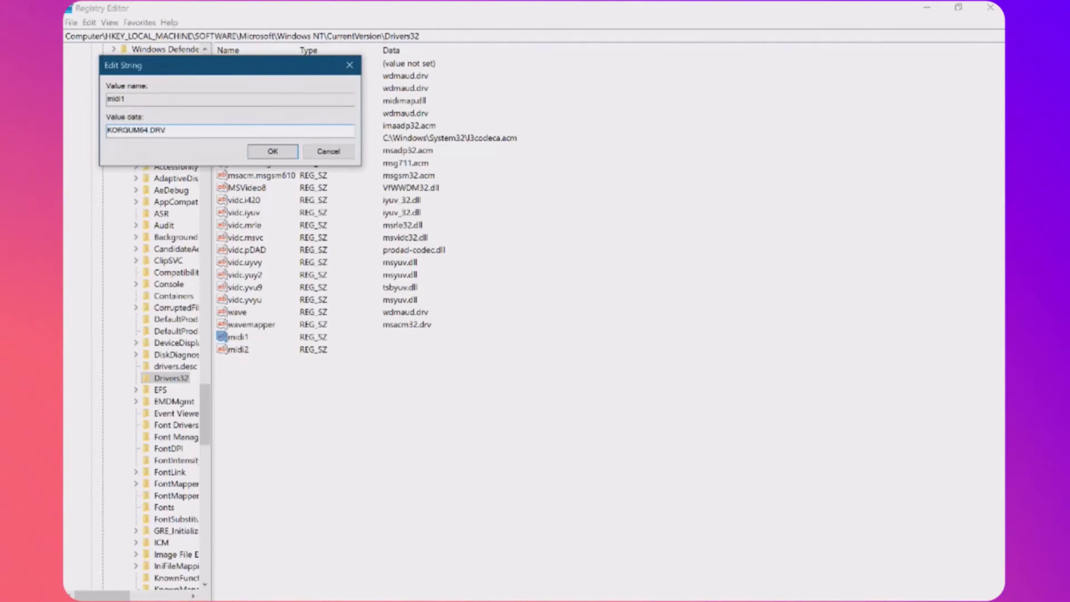
pyautogui.click(273, 151)
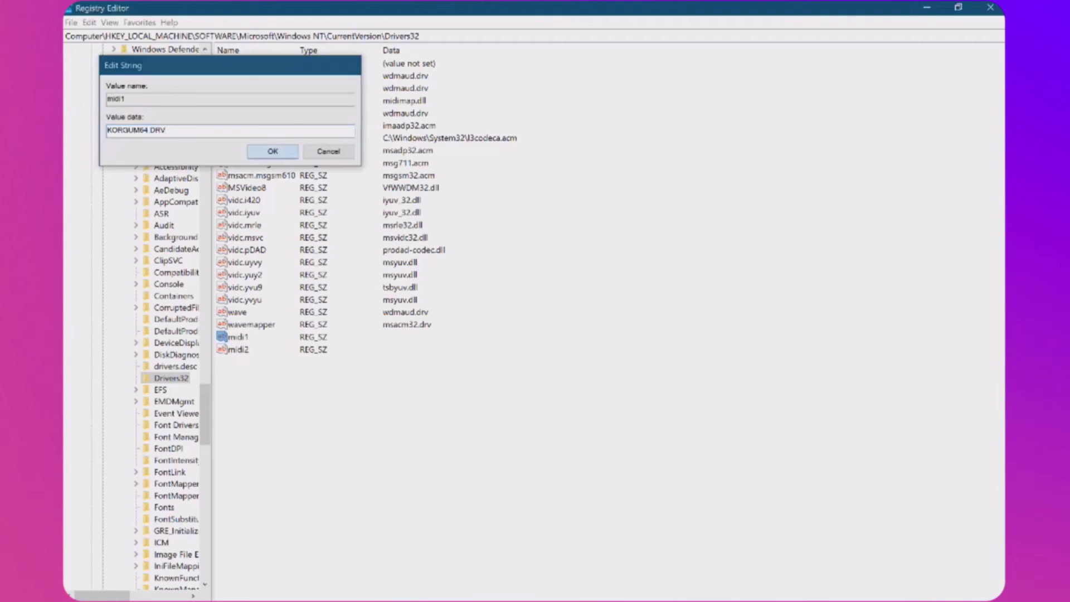
pyautogui.click(238, 350)
pyautogui.press('Return')
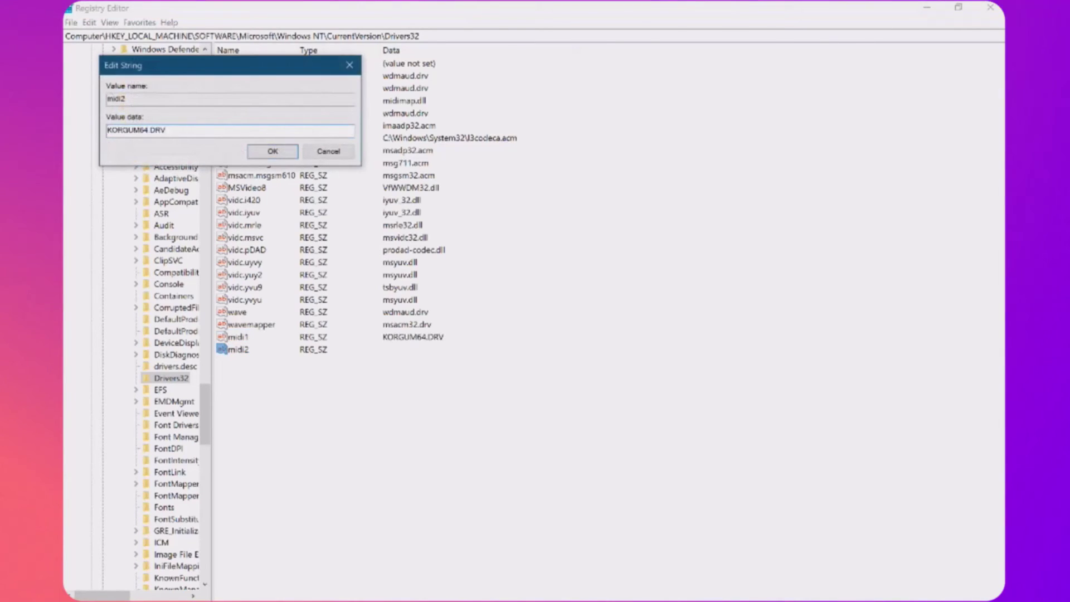
pyautogui.click(273, 151)
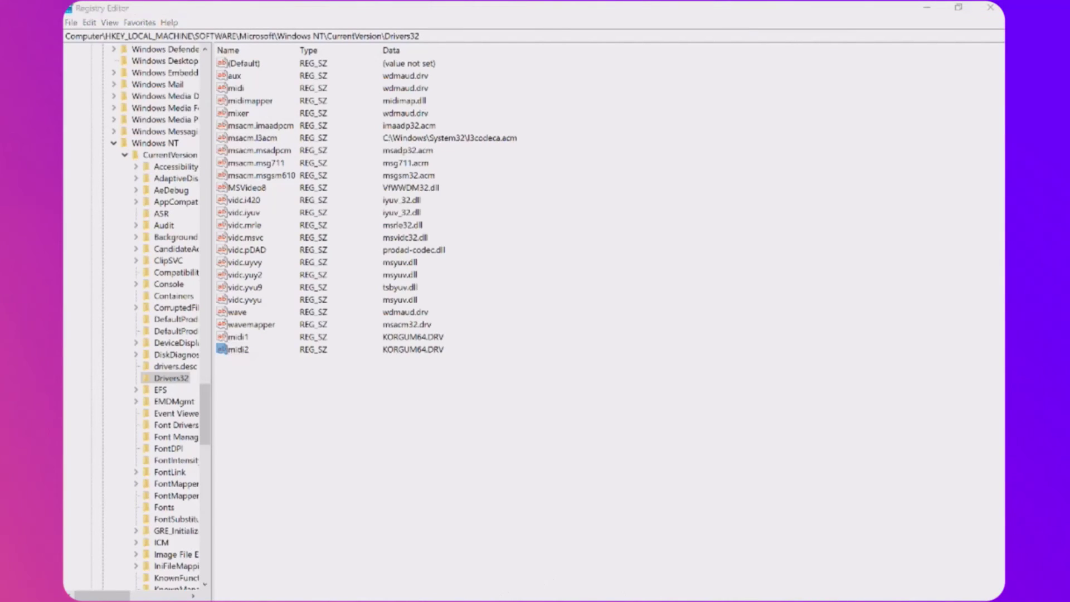
# Check the midi entries in the KORG MIDI Driver Uninstall Utility and compare them with the KORGUM64.DRV values in Drivers32.
pyautogui.click(602, 410)
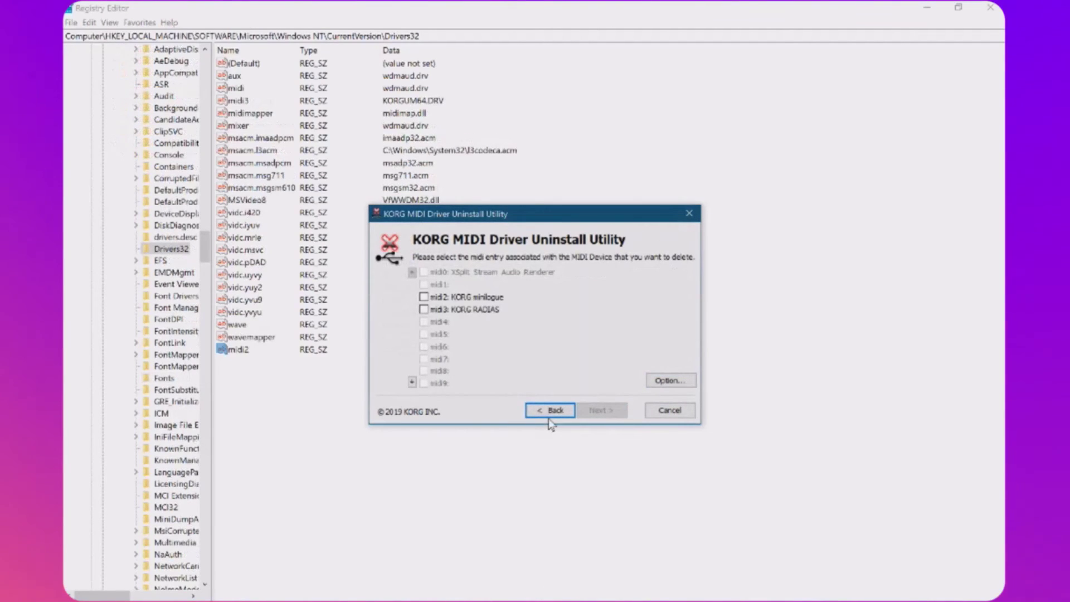
pyautogui.click(551, 457)
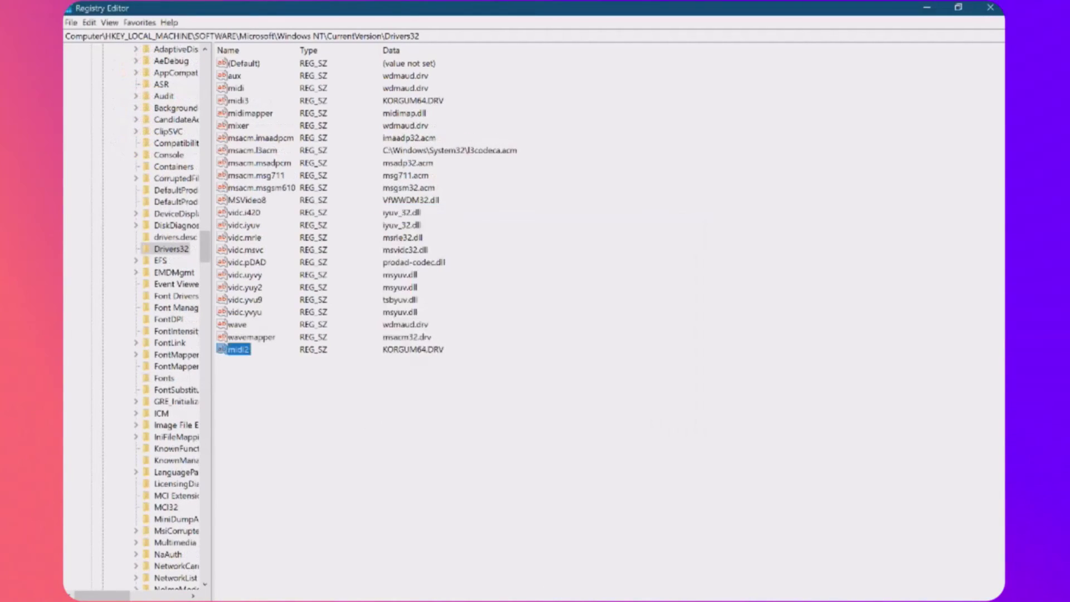
pyautogui.click(239, 101)
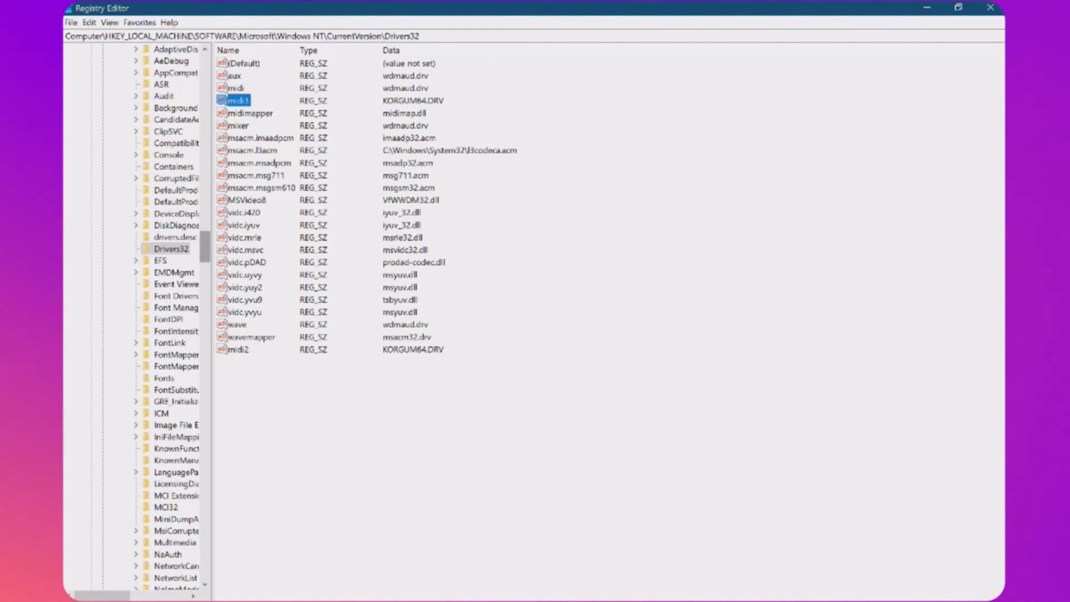
# Inspect the Alias in the KORGUM64.DRV keys under Class subkeys 0021 and 0022, and switch to the KORG MIDI Driver Uninstall Utility.
pyautogui.moveTo(205, 247); pyautogui.dragTo(205, 197)
pyautogui.scroll(20, 150, 315)
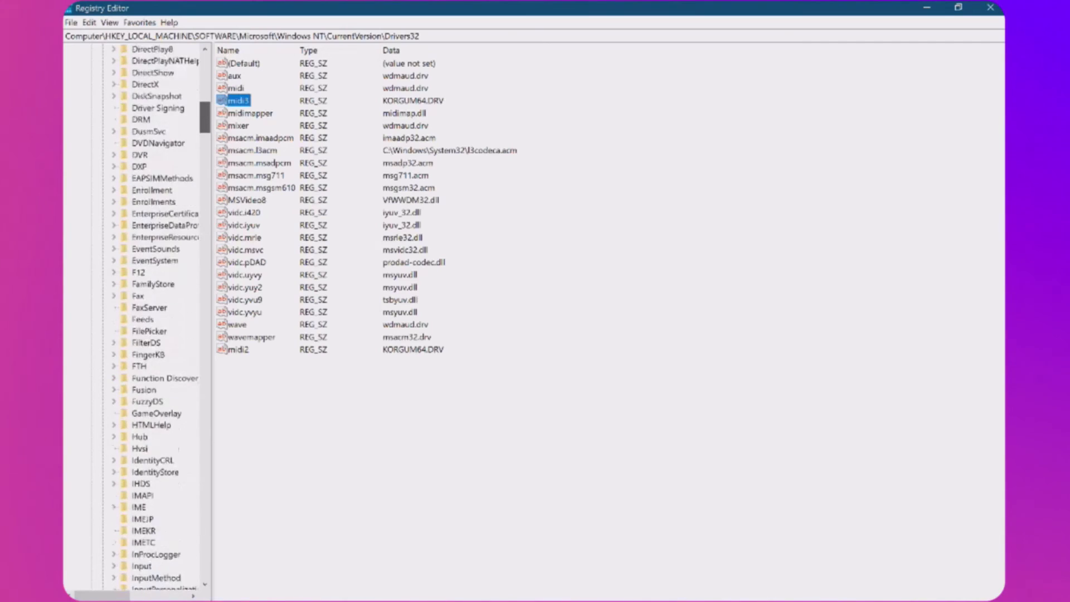
pyautogui.scroll(-20, 136, 315)
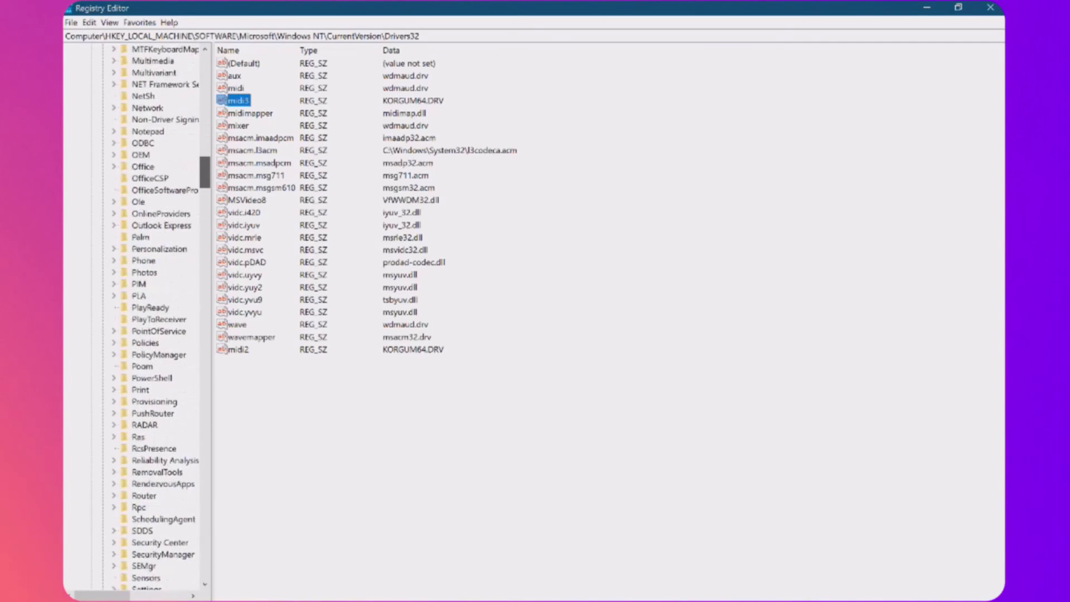
pyautogui.scroll(-20, 137, 315)
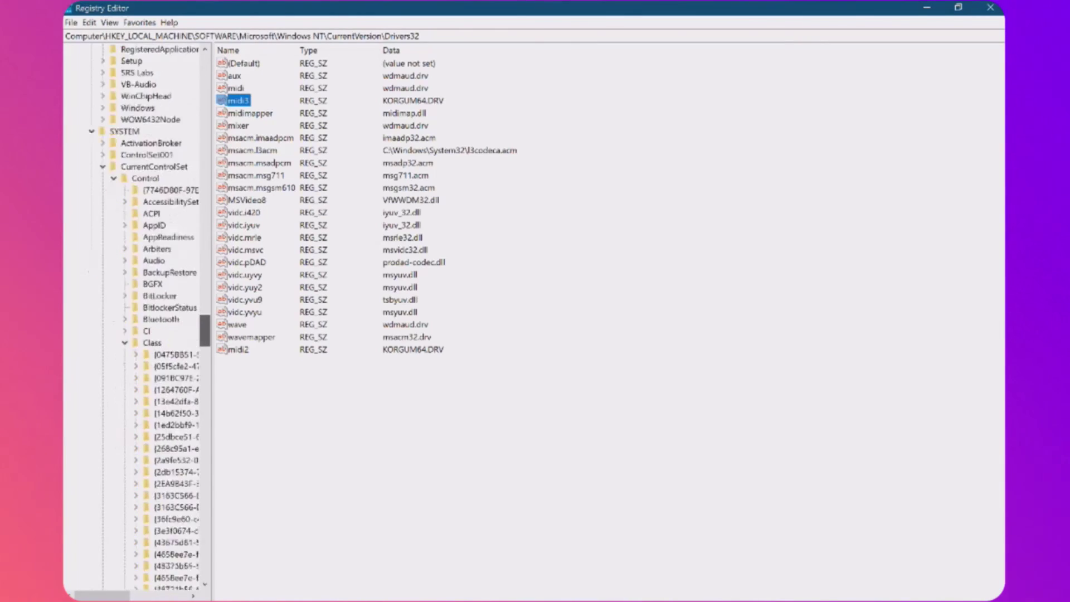
pyautogui.scroll(-20, 150, 315)
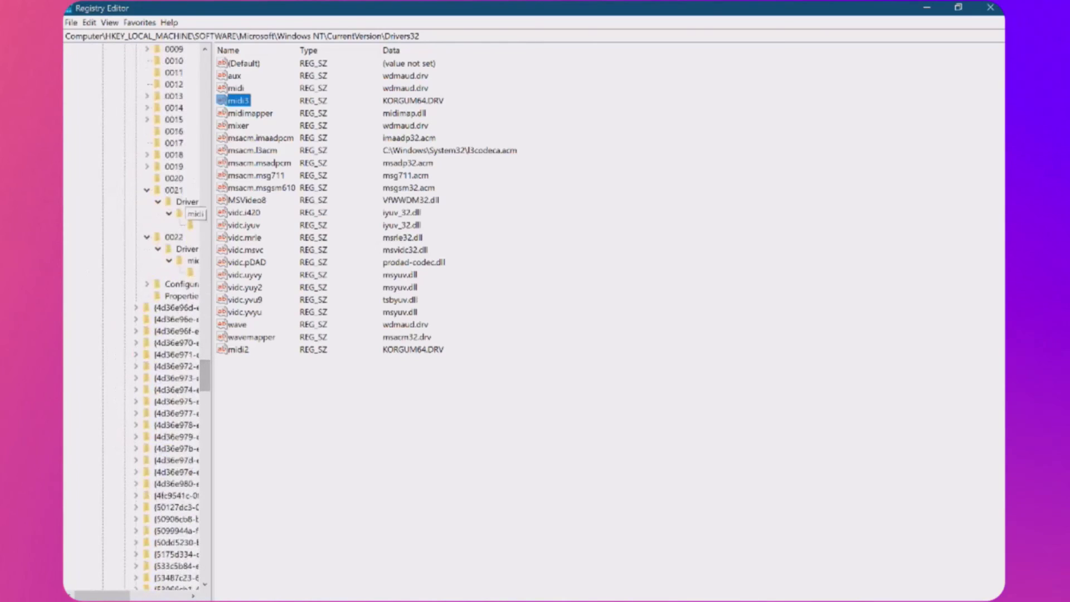
pyautogui.click(190, 224)
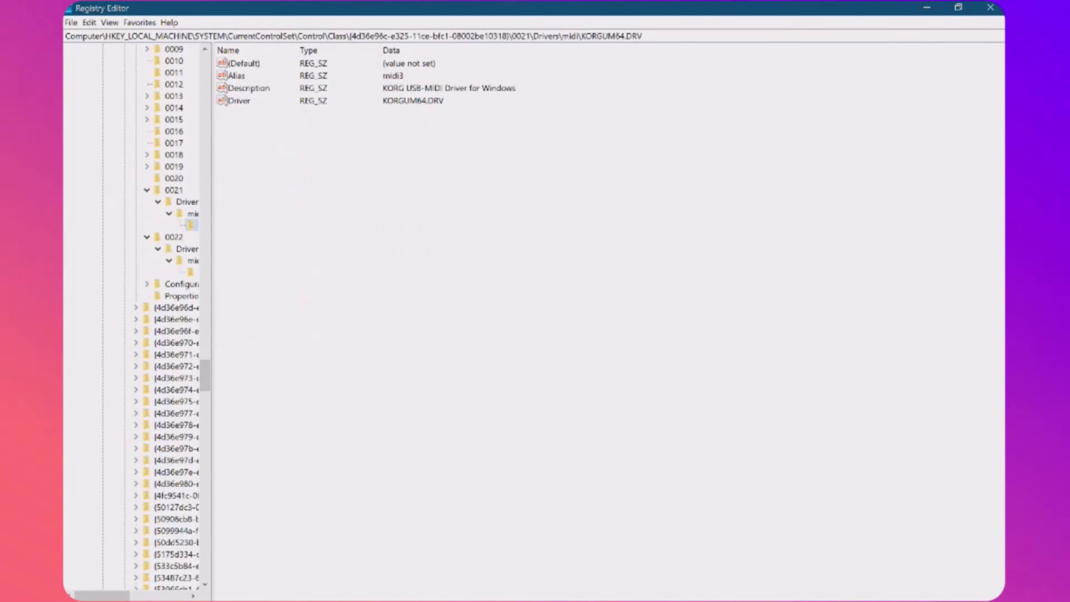
pyautogui.click(193, 260)
pyautogui.click(183, 284)
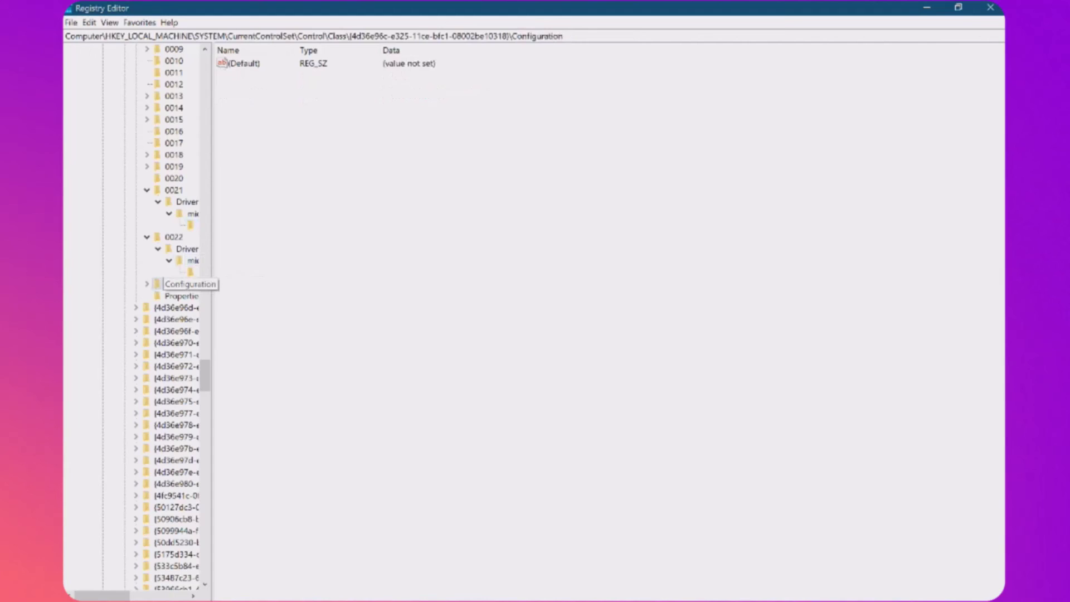
pyautogui.click(190, 272)
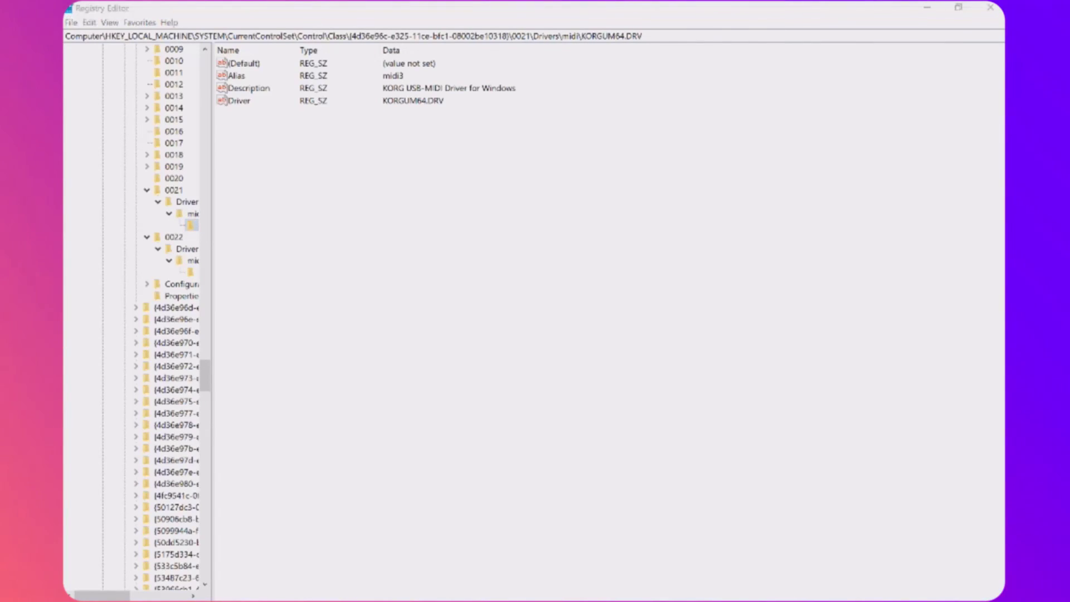
pyautogui.hotkey('alt', 'Tab')
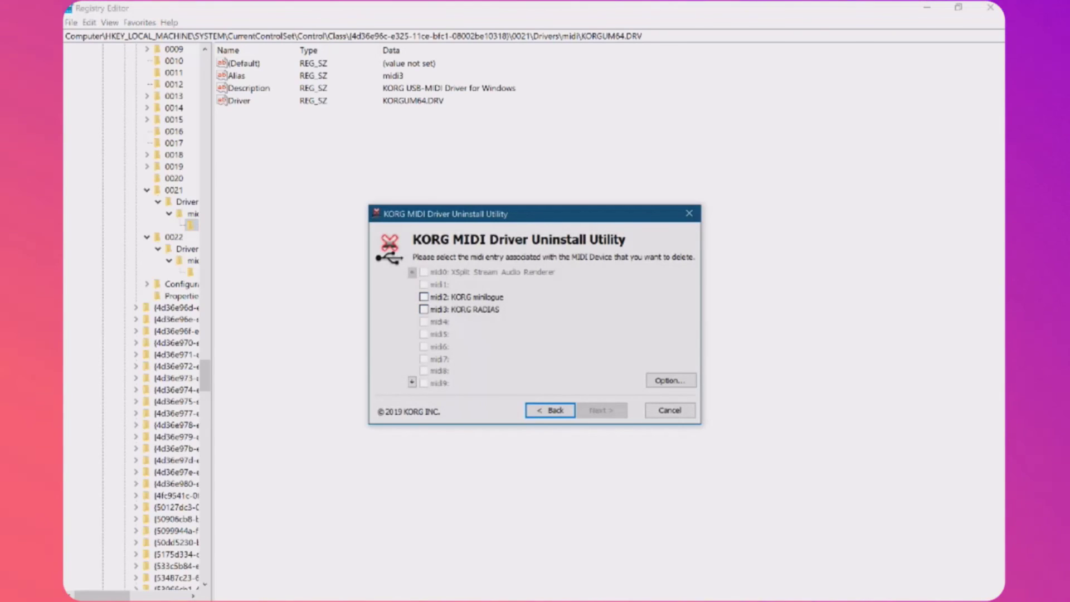
# Look through the midi10 to midi19 entries in the uninstall utility's device list, and return to the midi0 to midi9 entries.
pyautogui.click(412, 382)
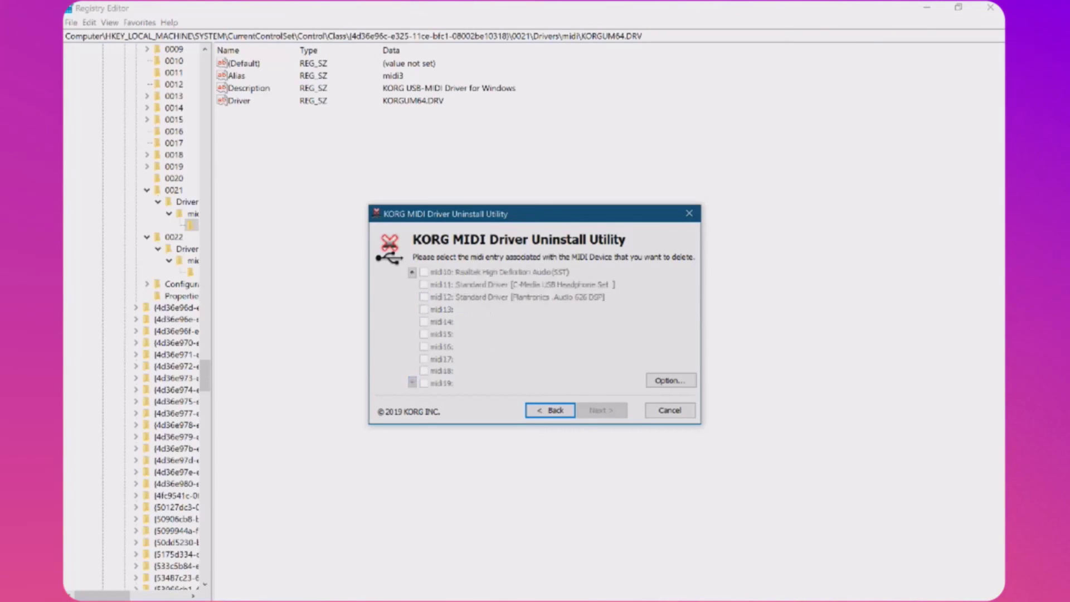
pyautogui.click(412, 272)
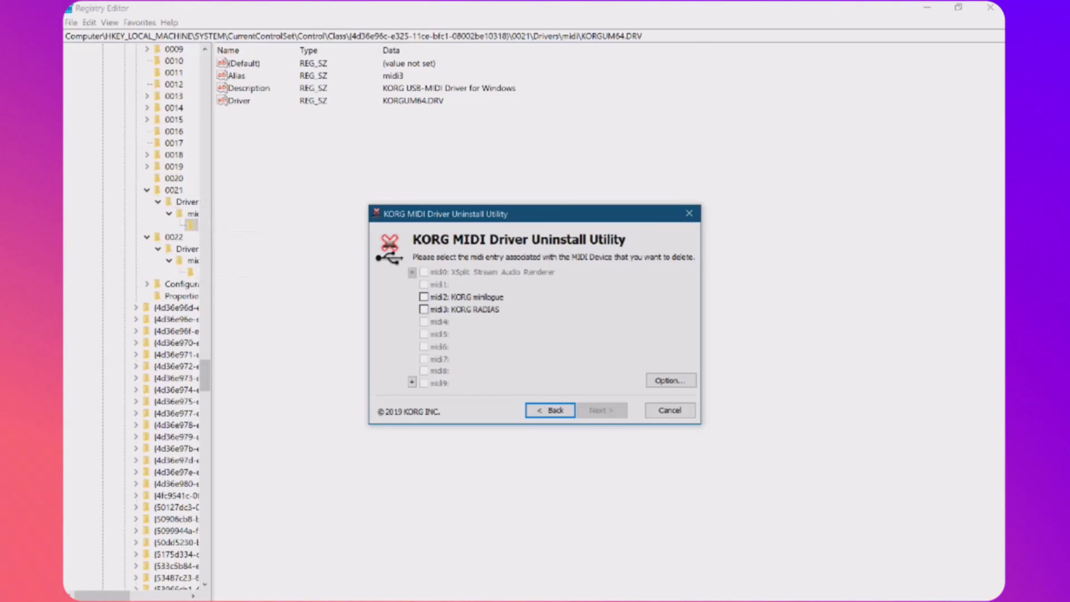
# Switch to Registry Editor, widen the key tree, and compare the Alias values of the KORGUM64.DRV keys under 0021 and 0022.
pyautogui.moveTo(212, 318); pyautogui.dragTo(306, 318)
pyautogui.click(228, 272)
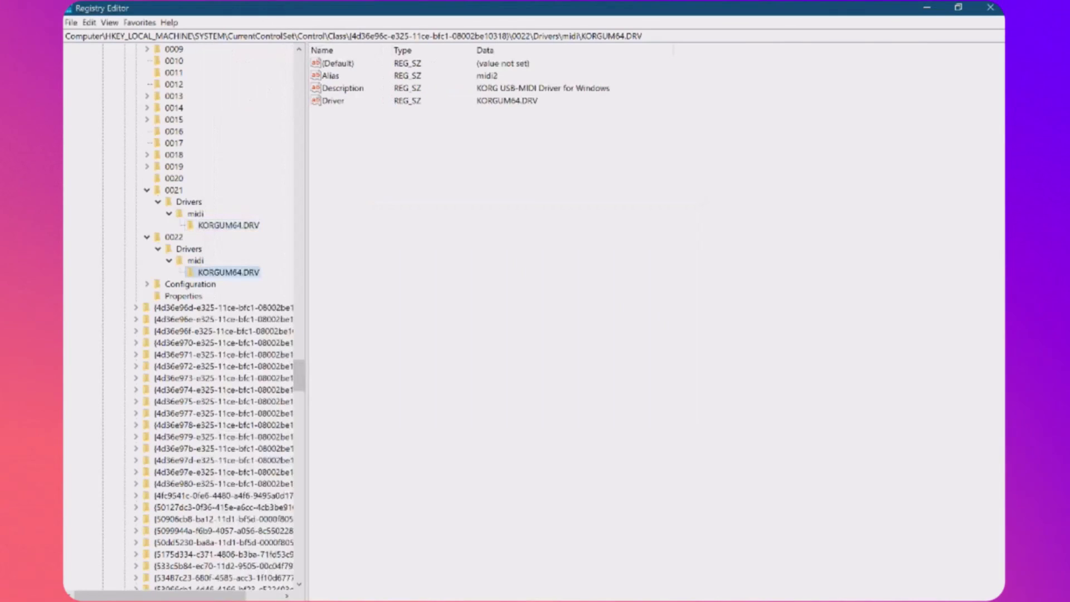
pyautogui.click(228, 225)
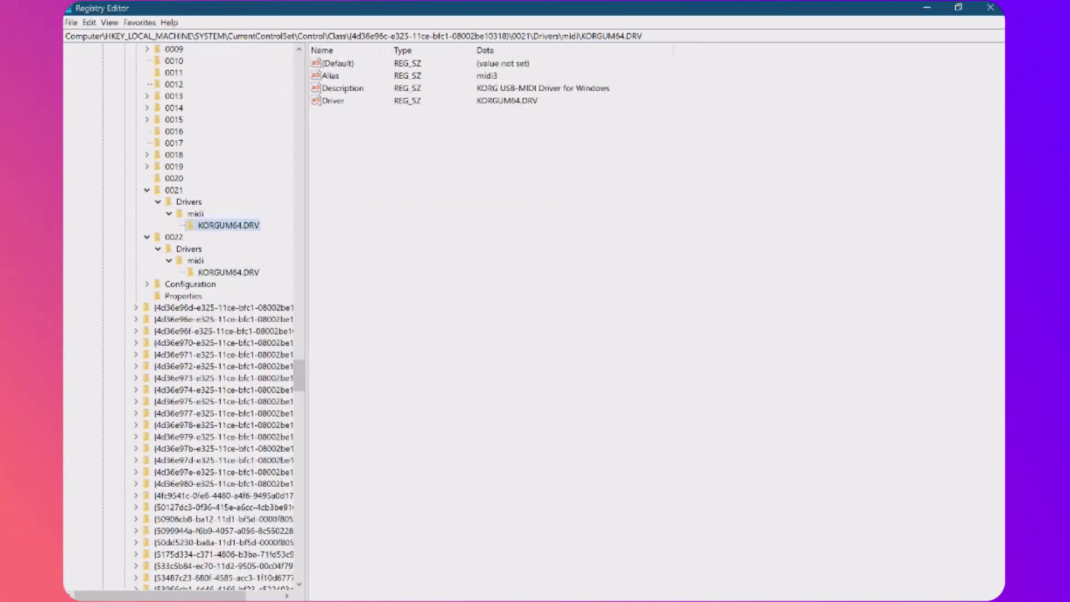
pyautogui.click(228, 273)
pyautogui.click(229, 226)
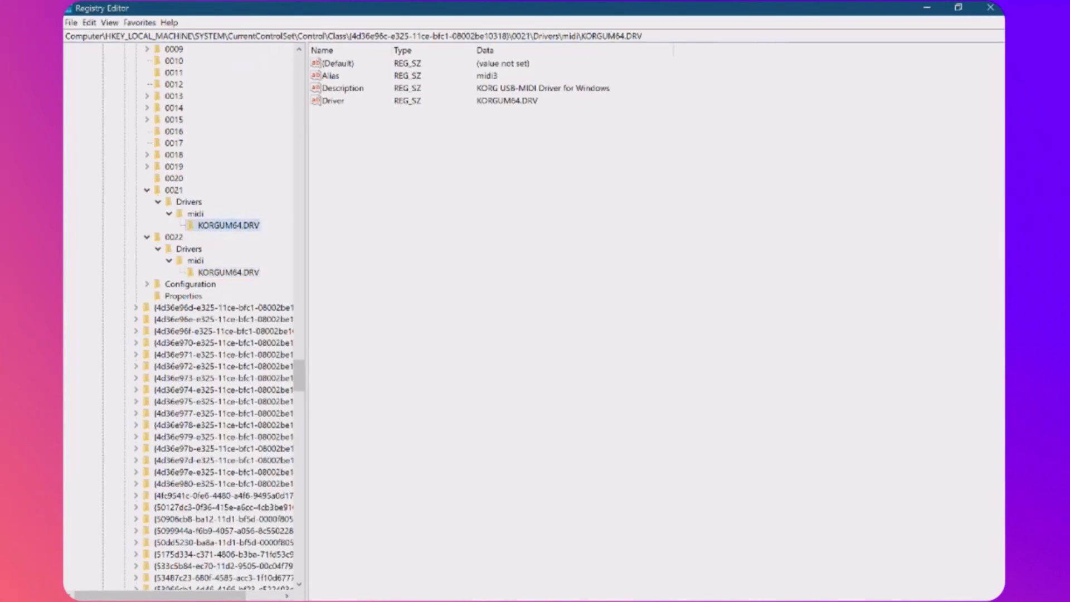
# Open the Drivers32 key under Windows NT\CurrentVersion to check its midi values against the KORG driver aliases.
pyautogui.moveTo(300, 375); pyautogui.dragTo(299, 263)
pyautogui.scroll(7, 234, 342)
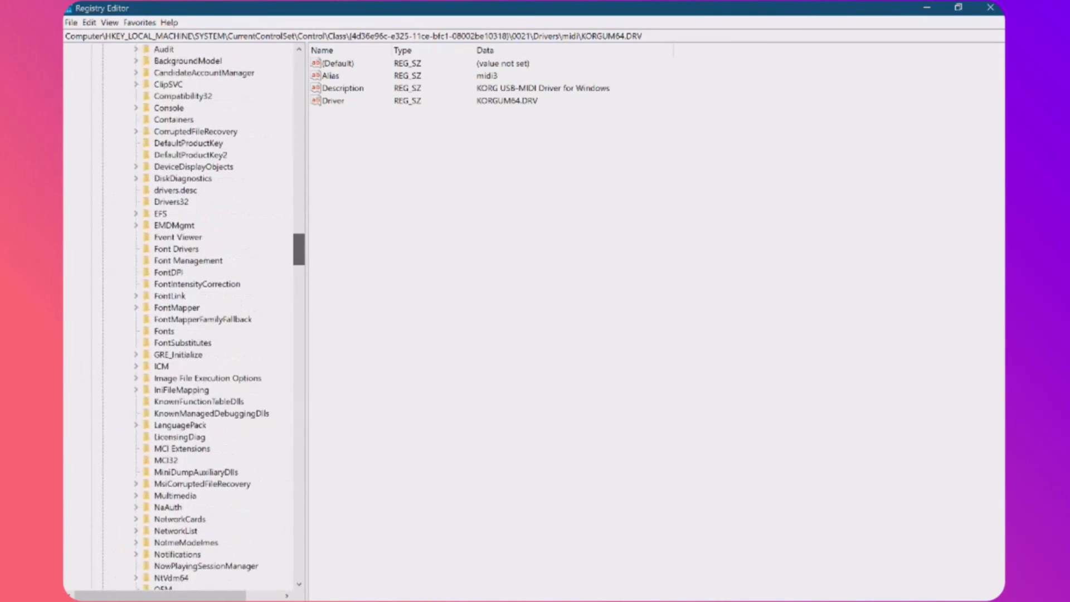
pyautogui.click(171, 202)
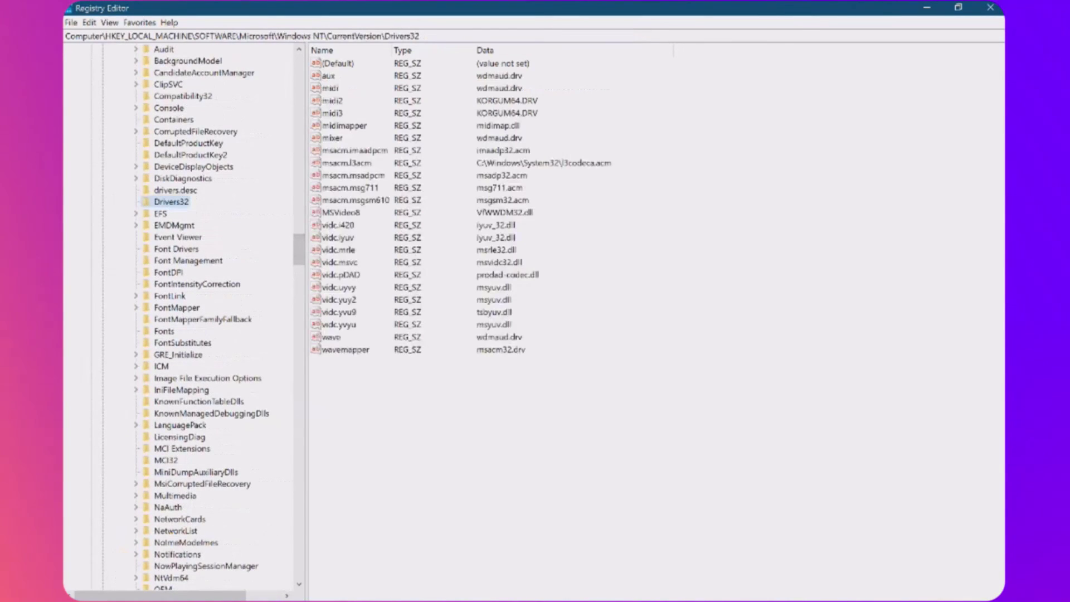